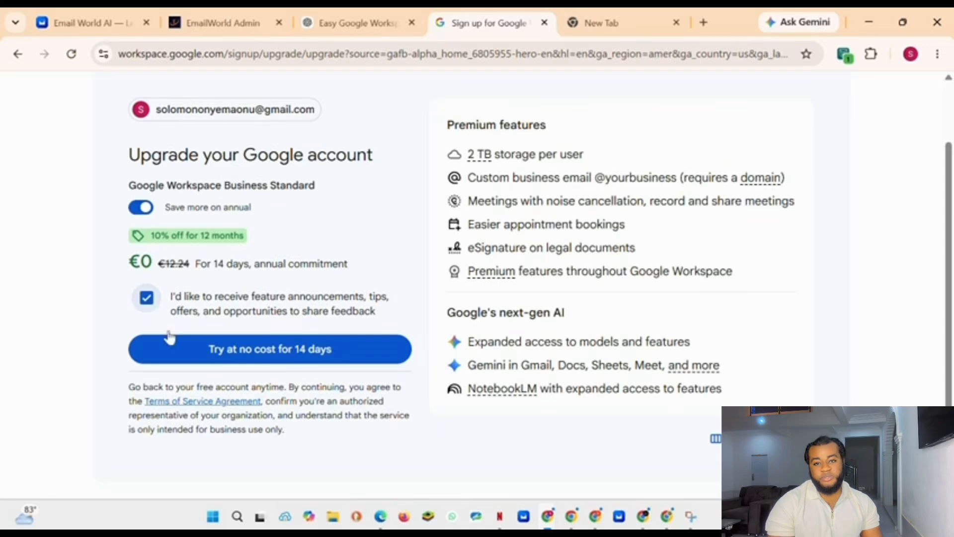
Step: Start the no-cost 14-day trial of Google Workspace Business Standard
click(316, 358)
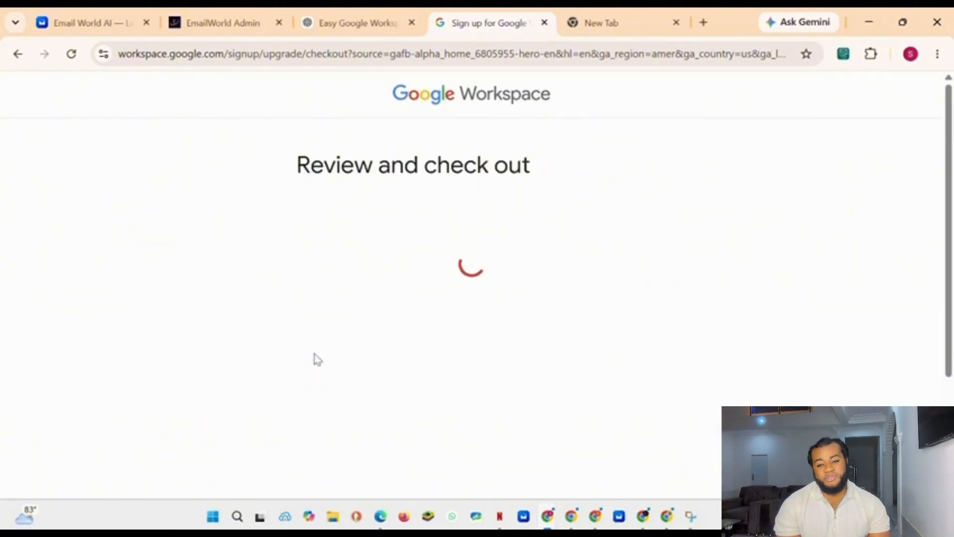
scroll(520, 220, down, 3)
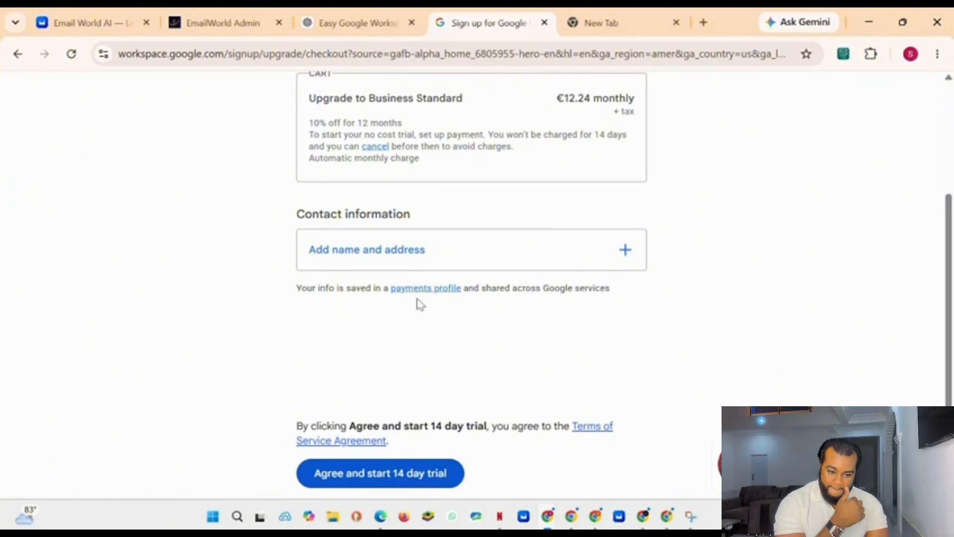
Step: Add the contact name and address by picking a saved street address suggestion, then save the contact information
click(418, 251)
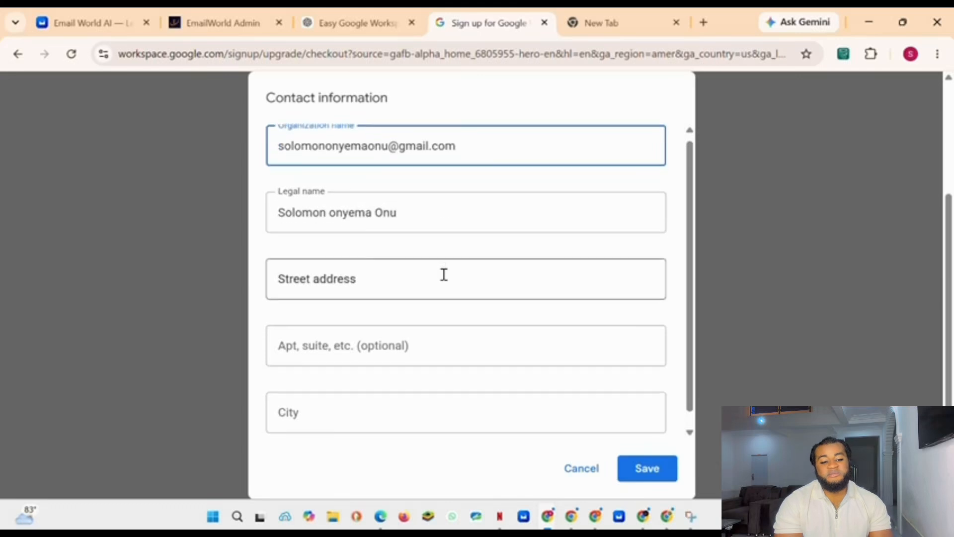
scroll(440, 272, down, 1)
click(387, 270)
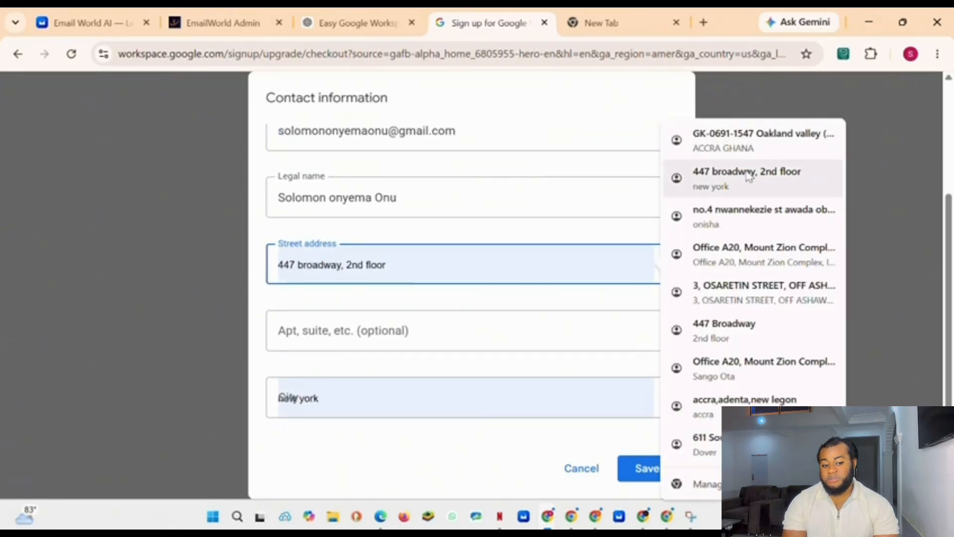
click(747, 175)
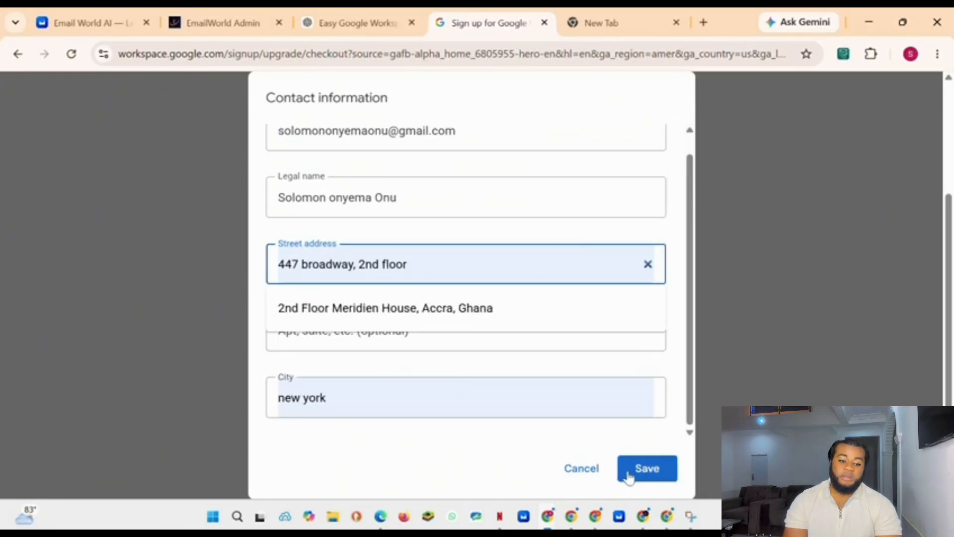
scroll(486, 436, up, 1)
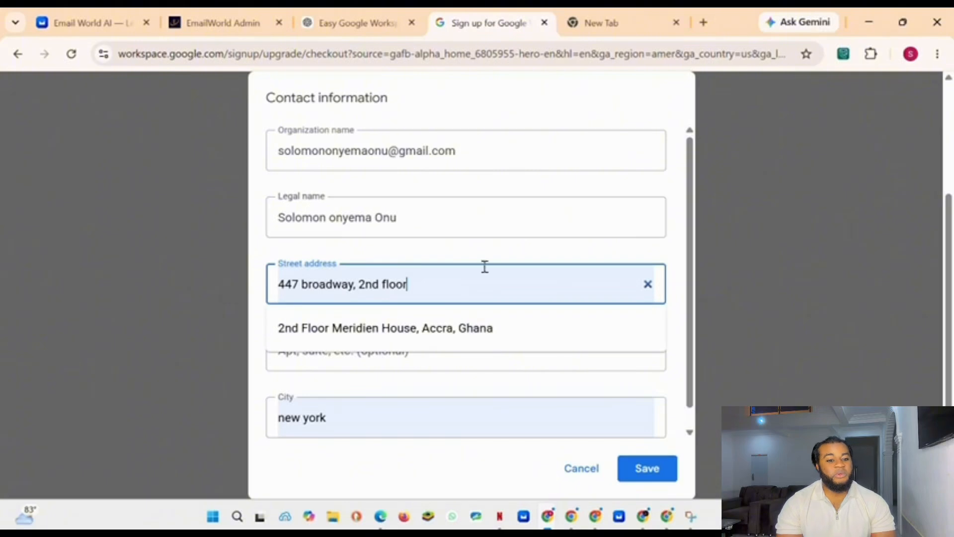
click(653, 476)
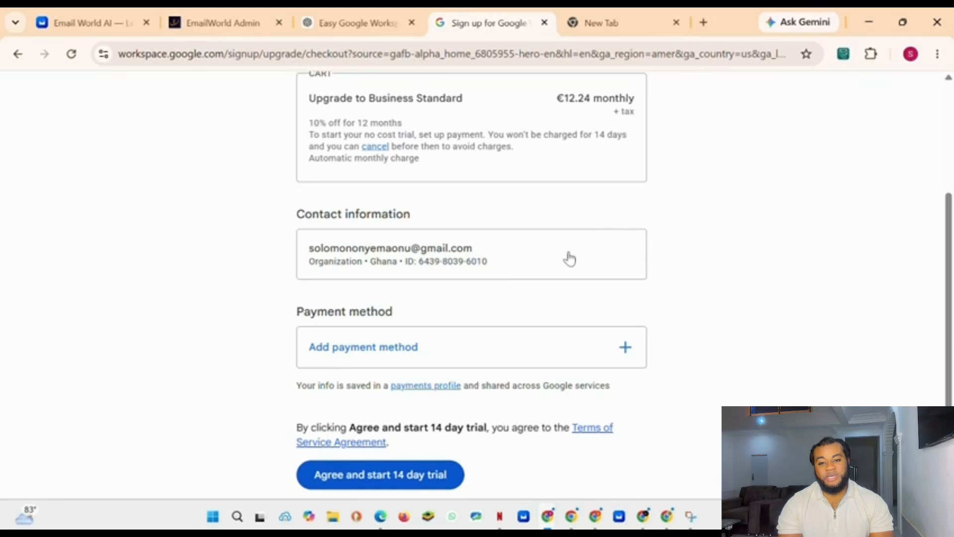
Step: Add a payment method by filling the card number from a saved Visa card and saving the card
click(471, 352)
click(380, 300)
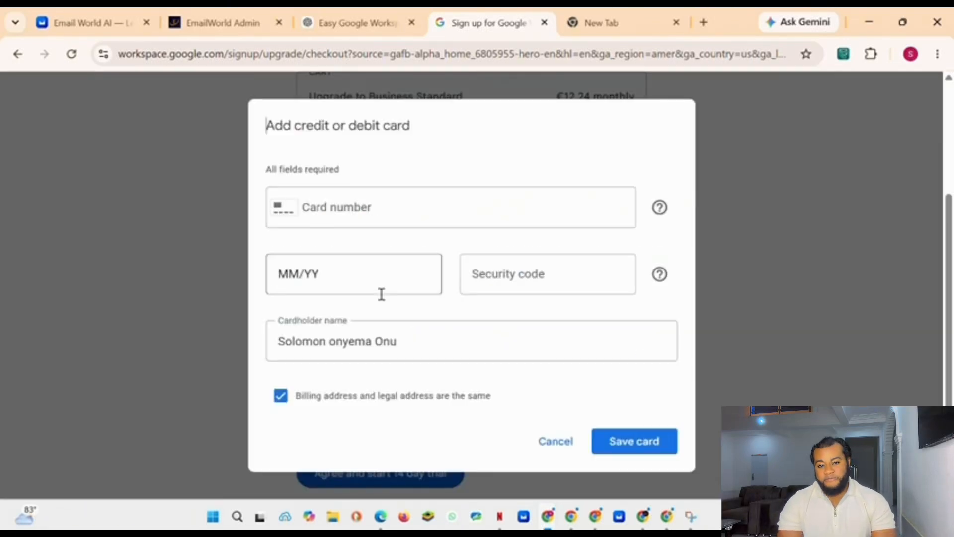
click(424, 204)
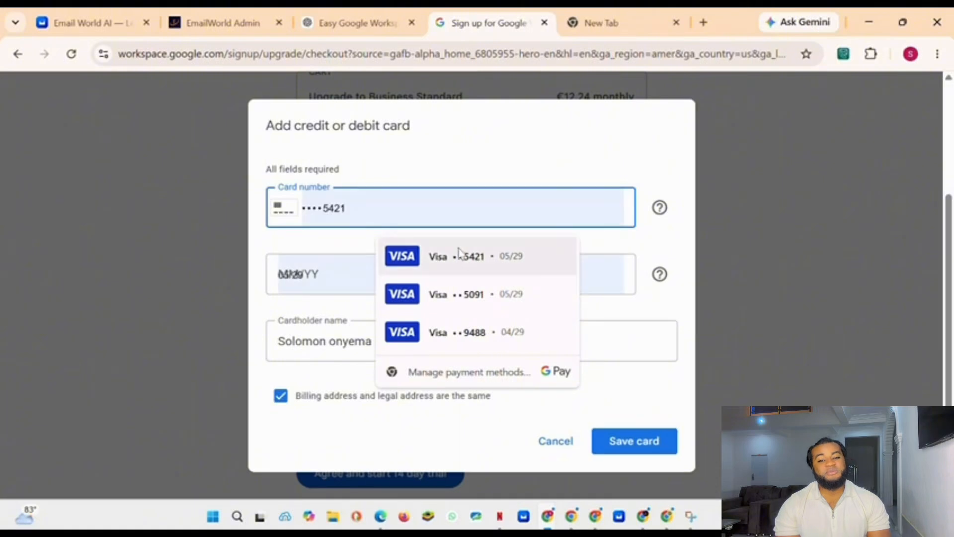
click(458, 255)
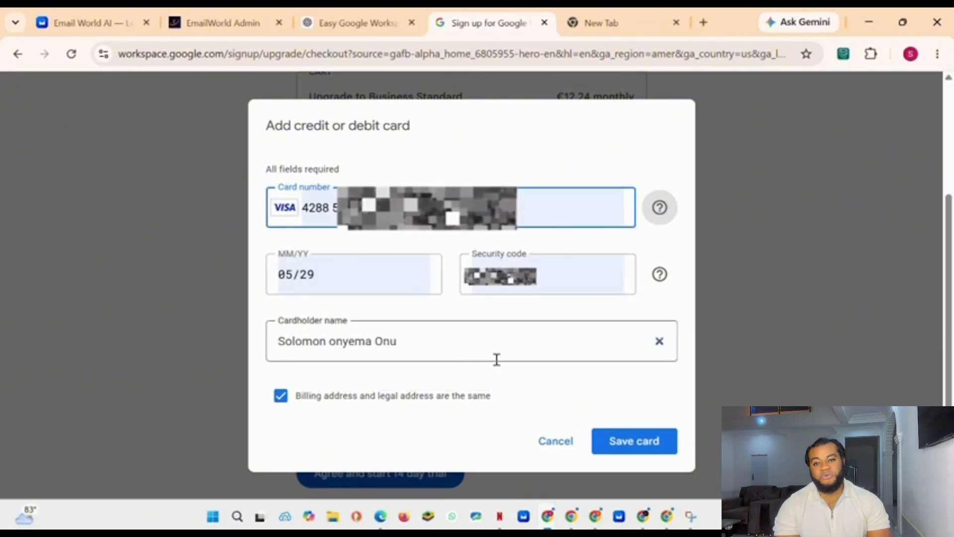
click(634, 444)
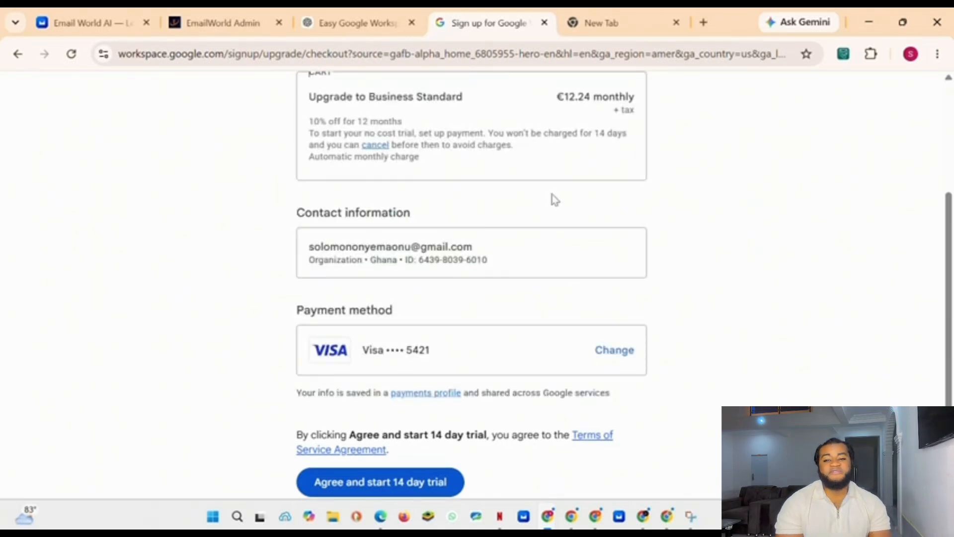
Step: Agree and start the 14-day trial, then choose to set up a custom business email
scroll(551, 198, down, 1)
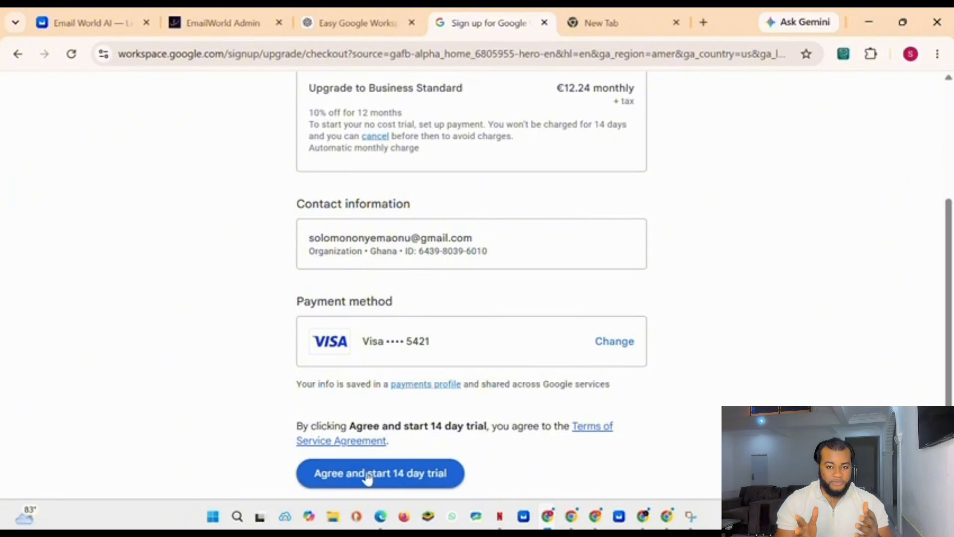
click(390, 474)
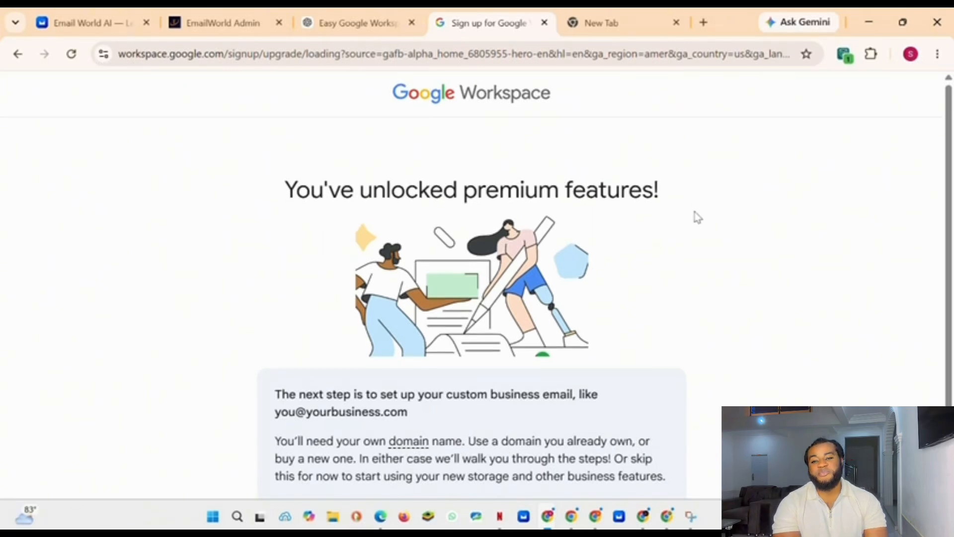
scroll(685, 253, down, 1)
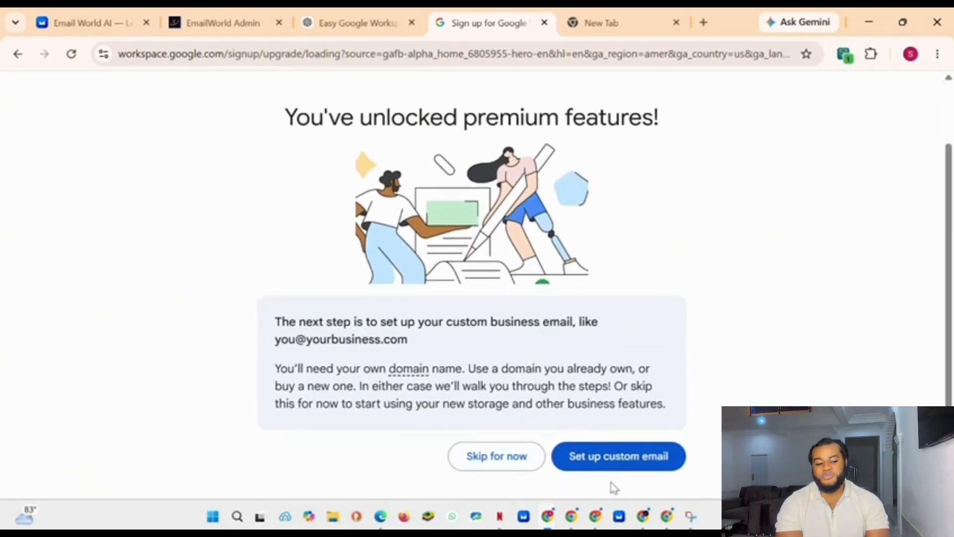
click(636, 461)
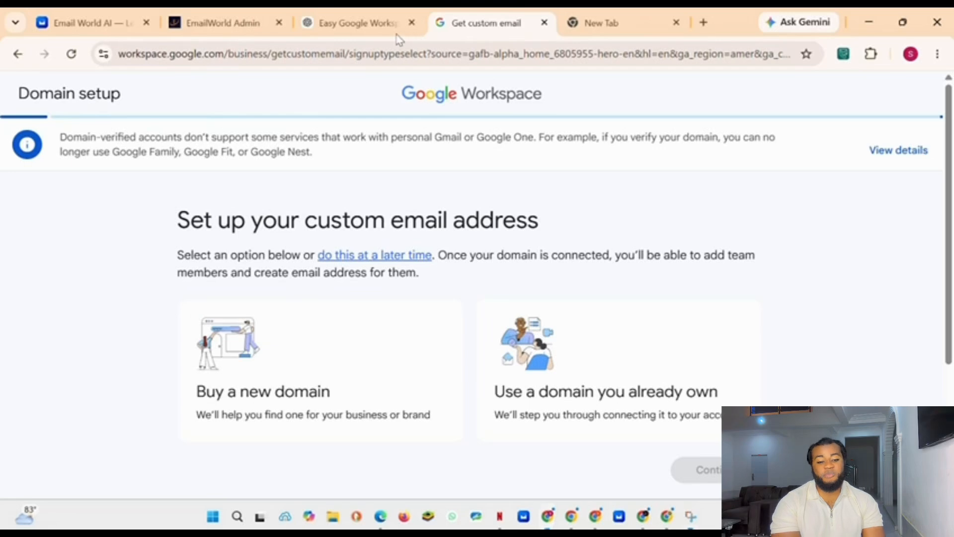
Step: Choose the option to buy a new domain and continue
scroll(415, 105, down, 2)
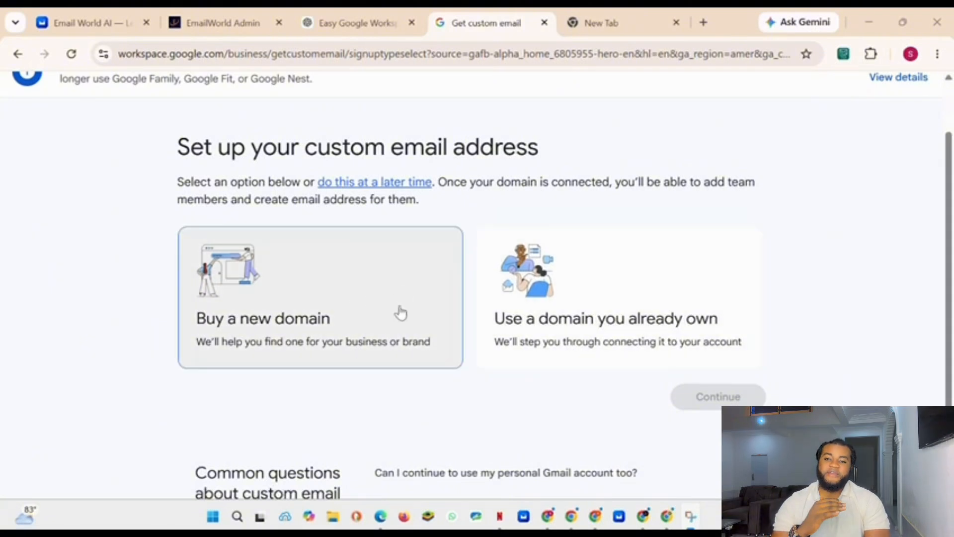
click(266, 290)
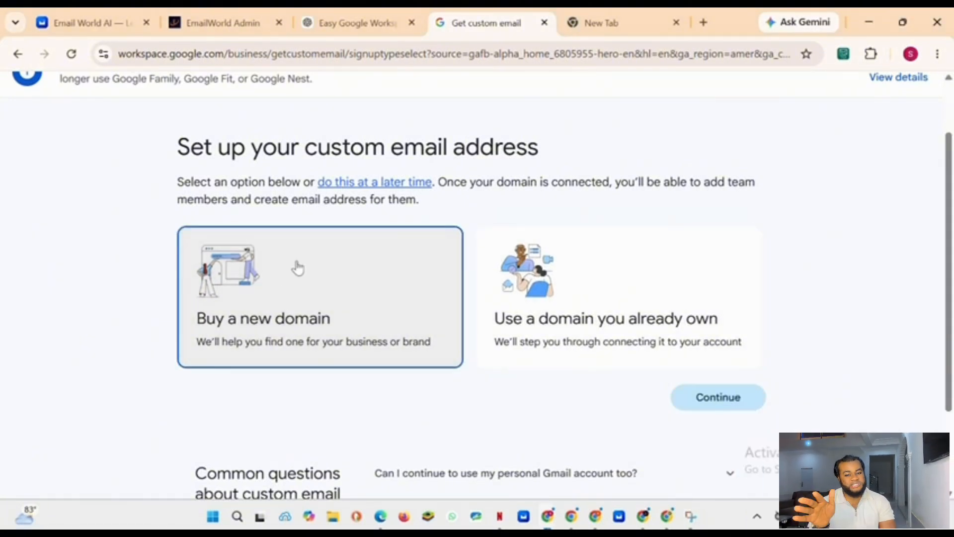
scroll(308, 264, down, 3)
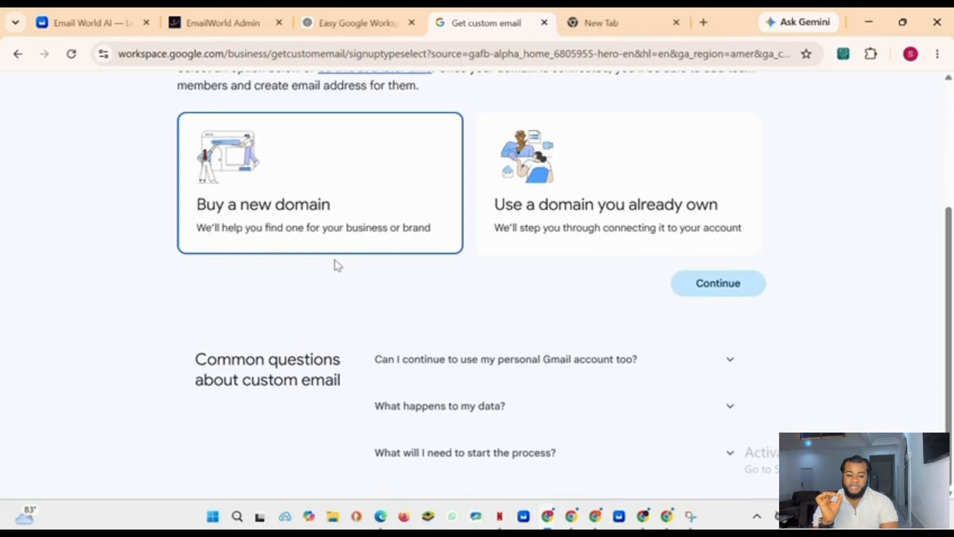
click(720, 291)
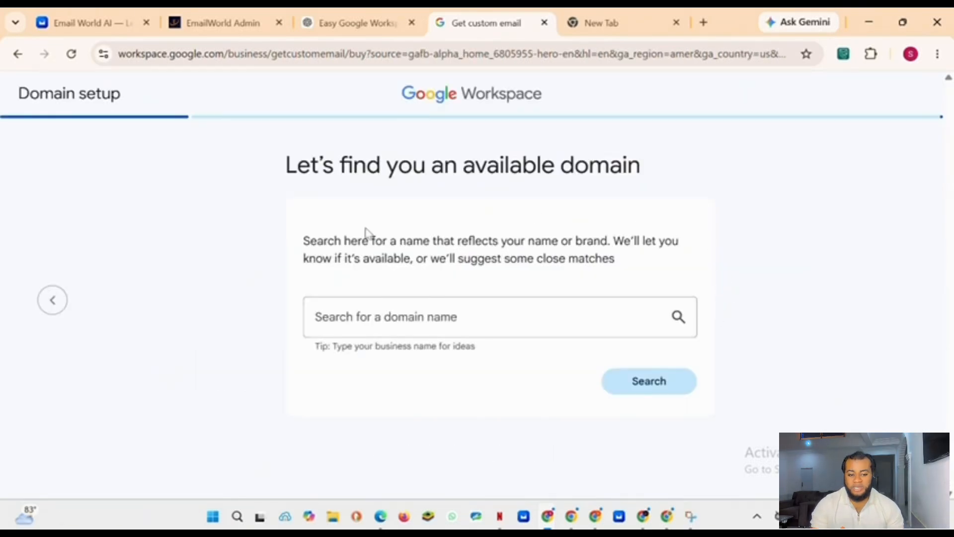
Step: Search for the domain name emailmeai and select mailmeai.com from the suggested domains
click(420, 323)
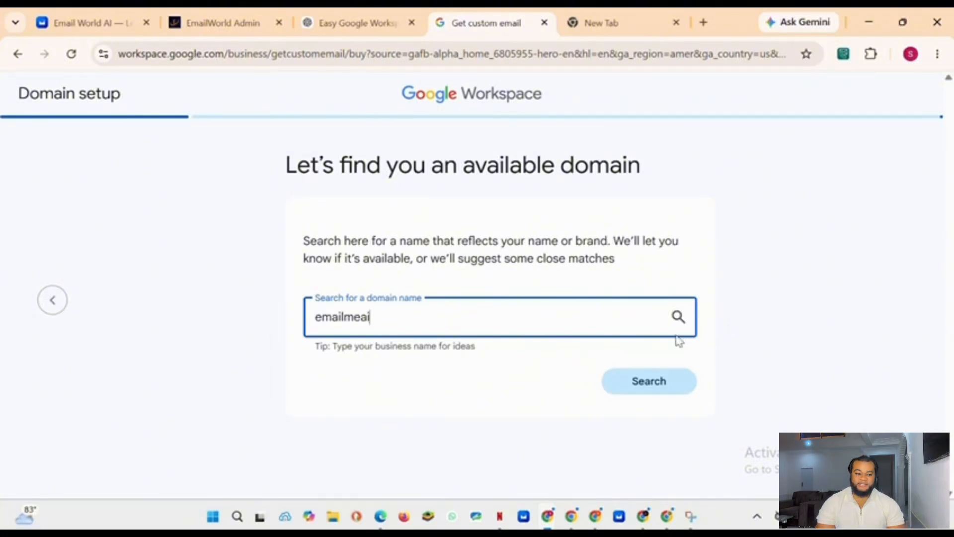
click(656, 380)
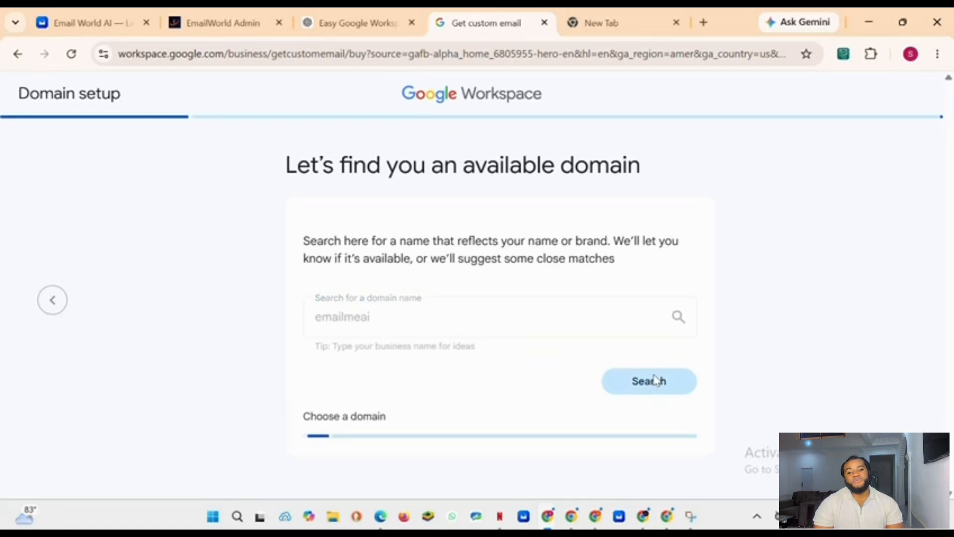
scroll(496, 284, down, 3)
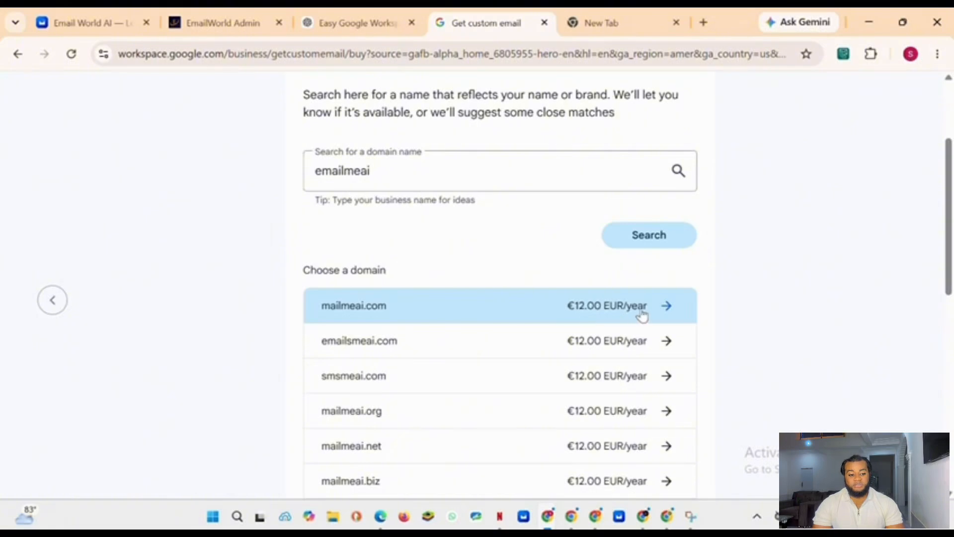
scroll(502, 304, down, 2)
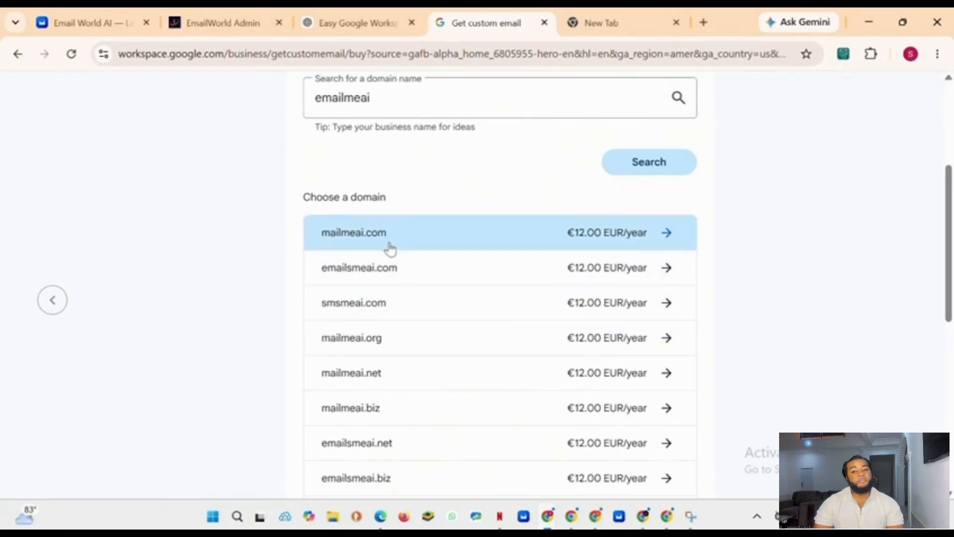
scroll(447, 241, up, 1)
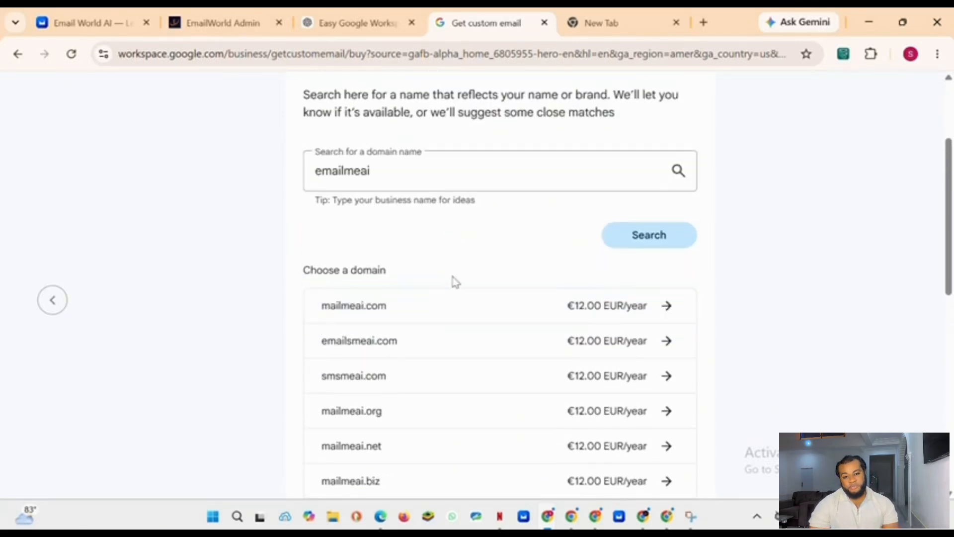
click(420, 311)
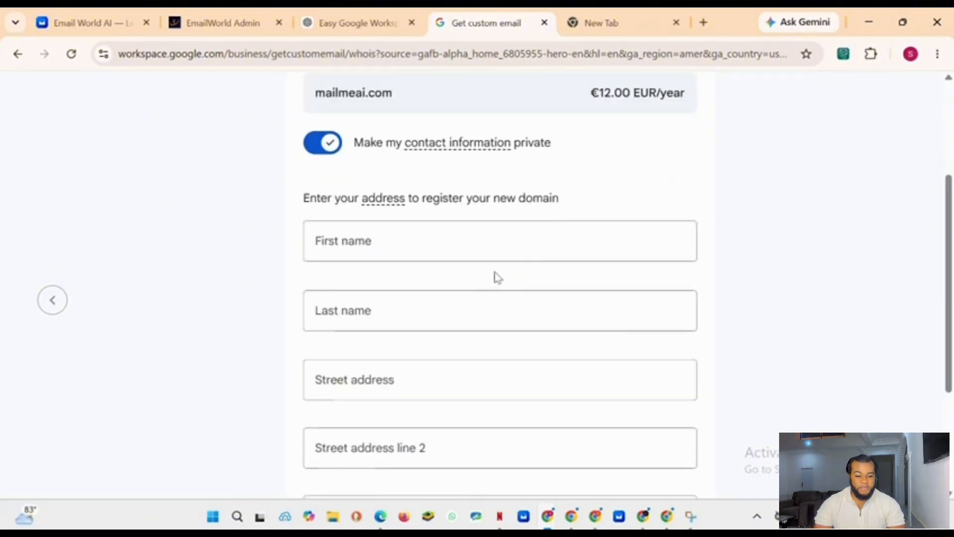
Step: Autofill the domain registration name and address fields from a saved address entry
scroll(502, 222, up, 1)
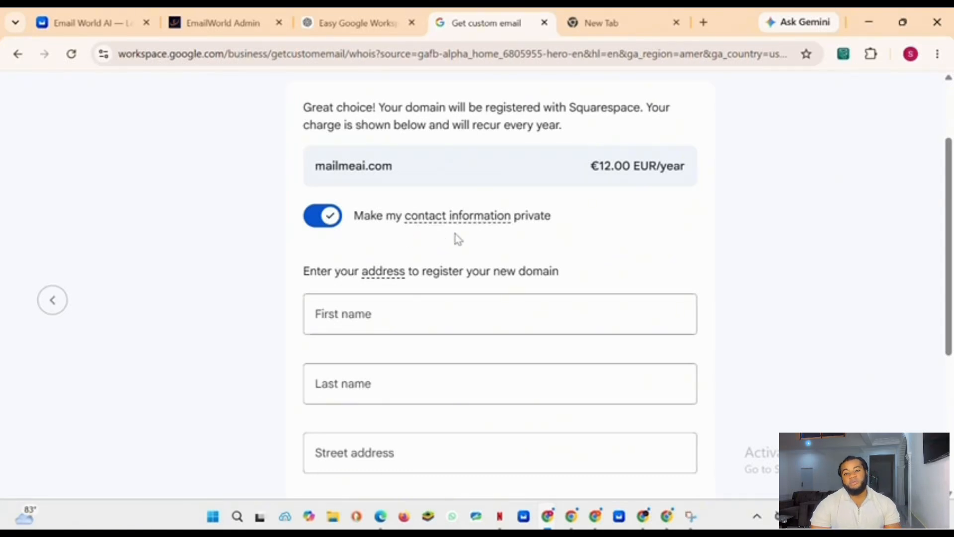
scroll(597, 215, down, 1)
click(392, 233)
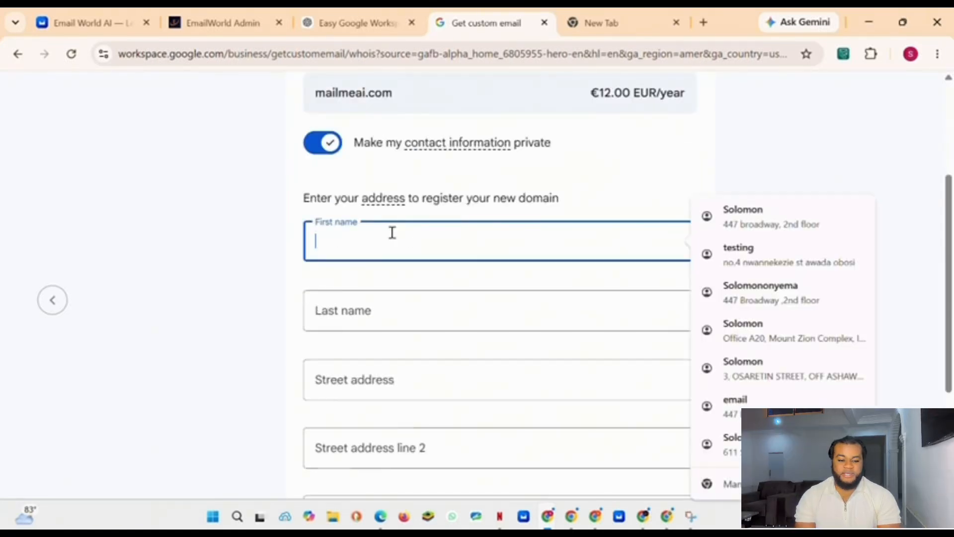
click(785, 231)
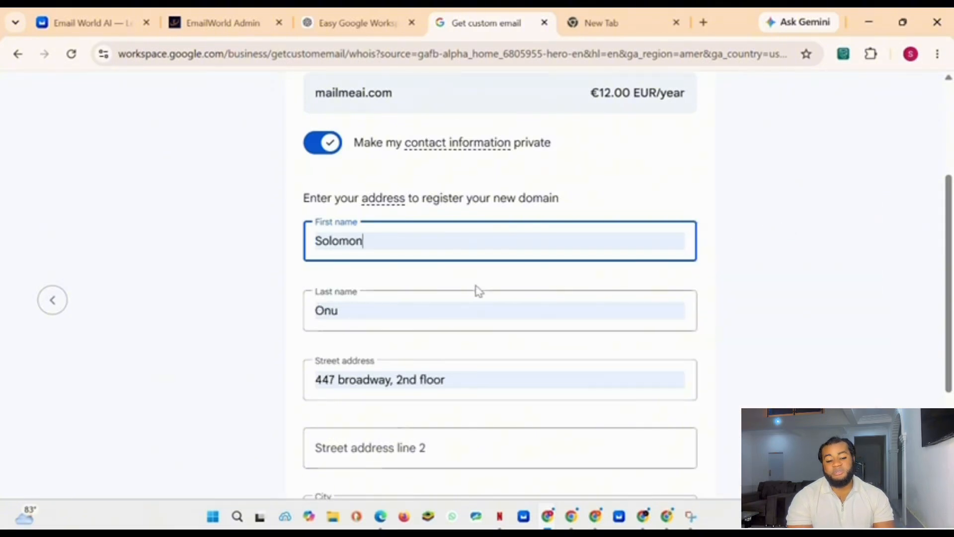
click(415, 242)
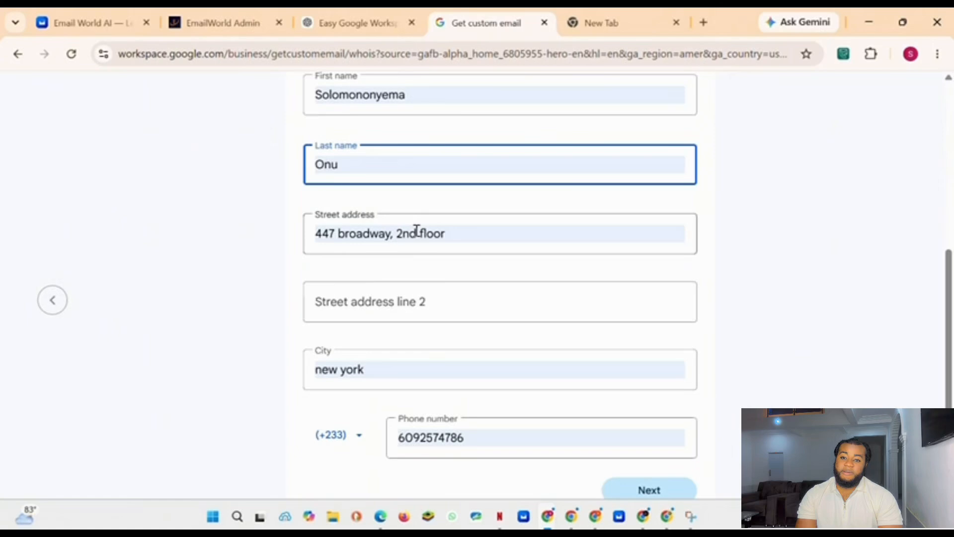
click(417, 229)
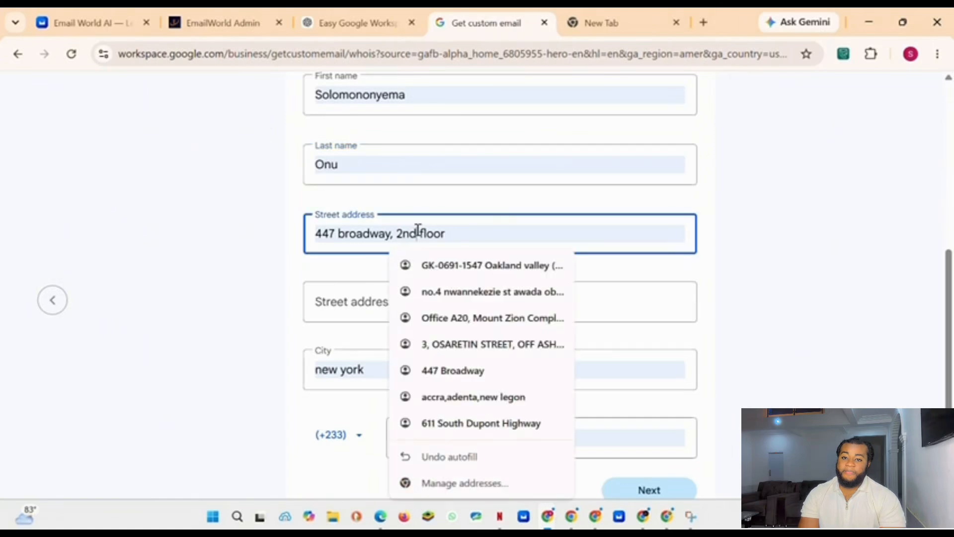
click(359, 374)
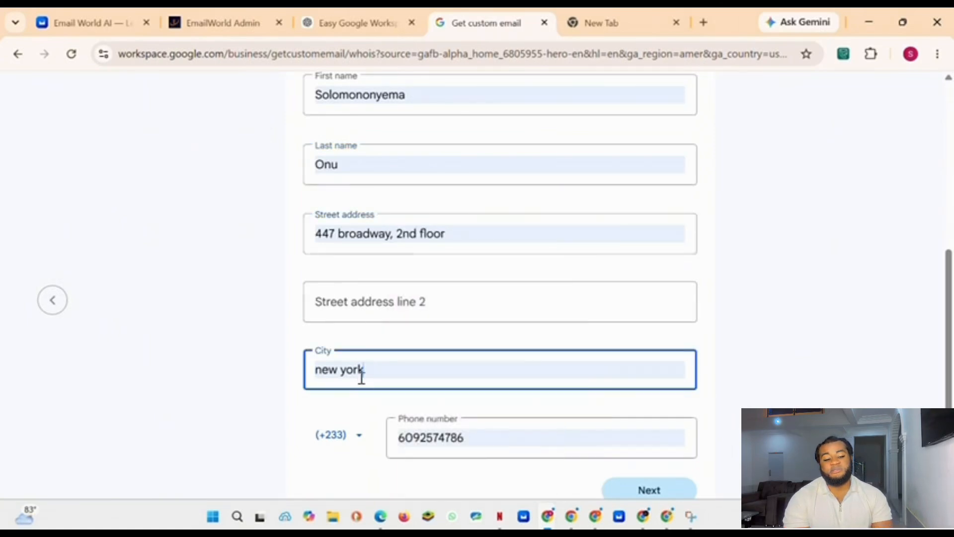
Step: Replace the phone number with the contact's own number and proceed to the next page
scroll(457, 376, down, 1)
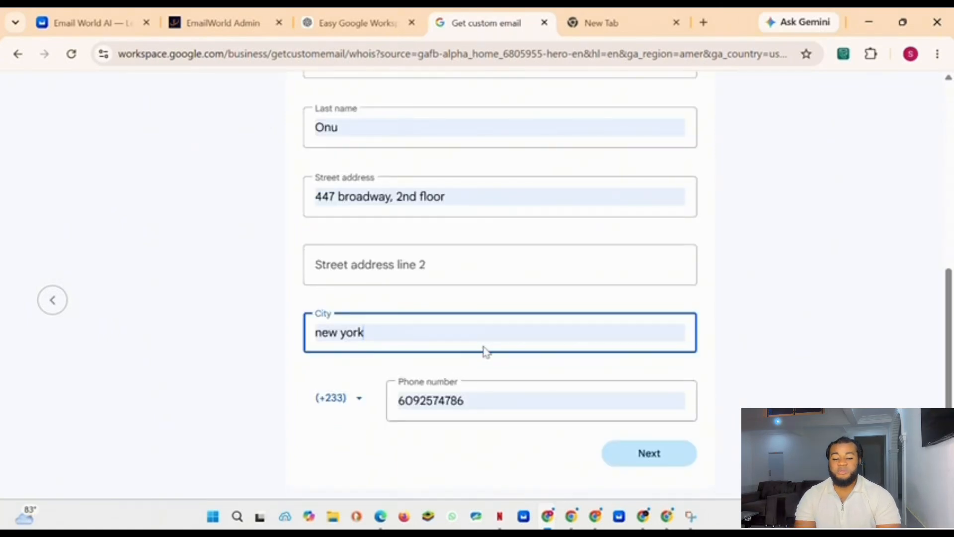
double_click(471, 399)
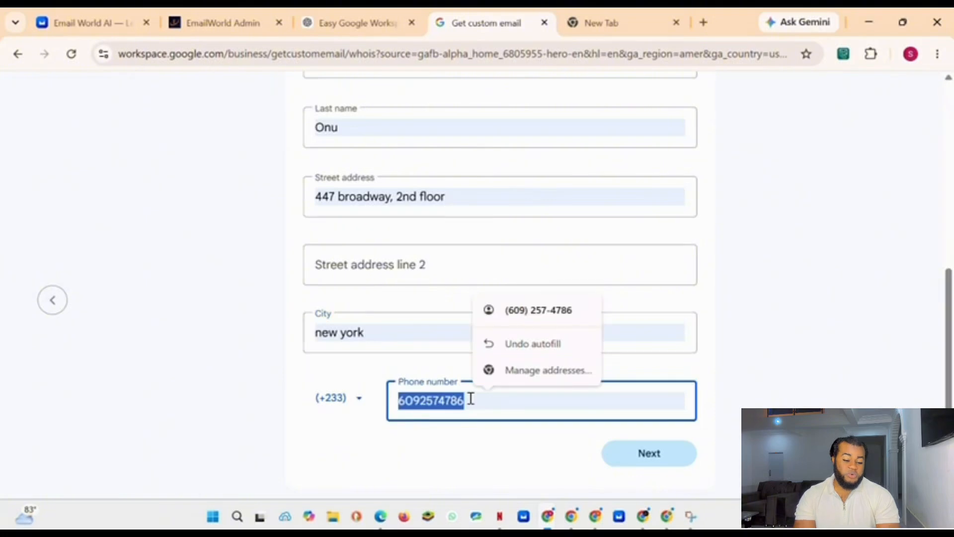
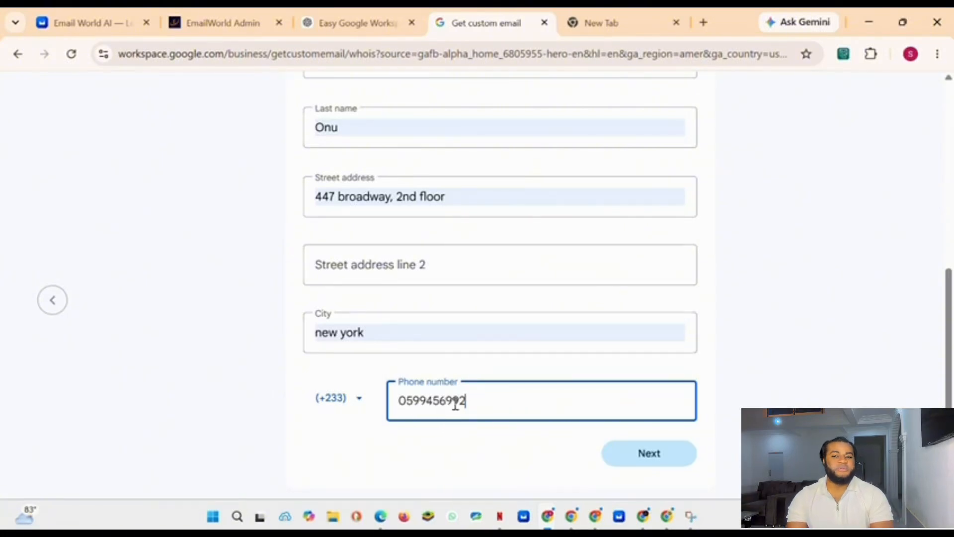
click(661, 453)
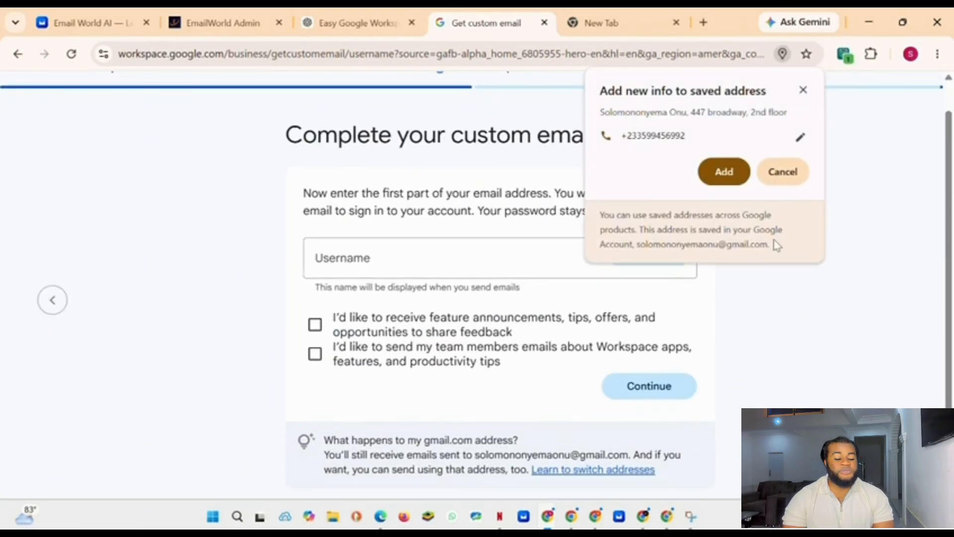
click(721, 172)
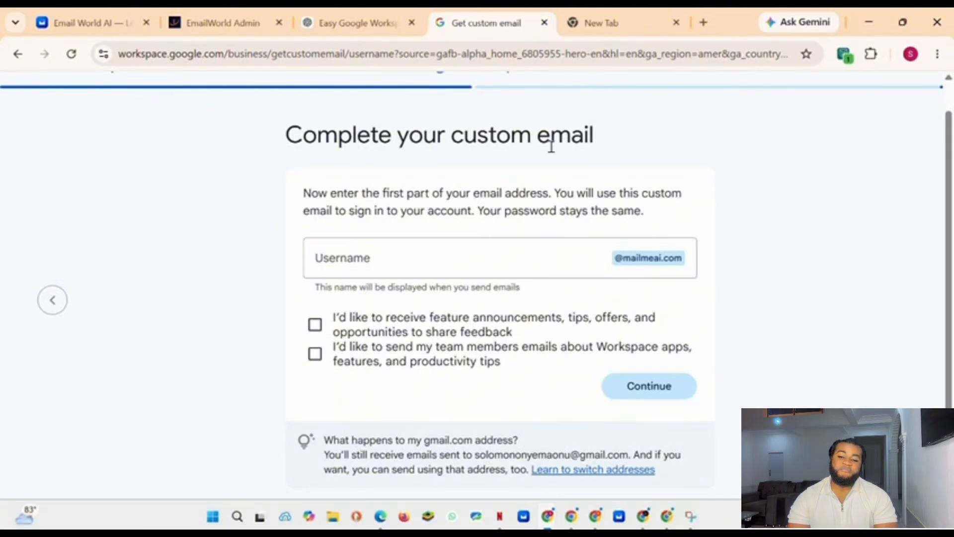
click(383, 272)
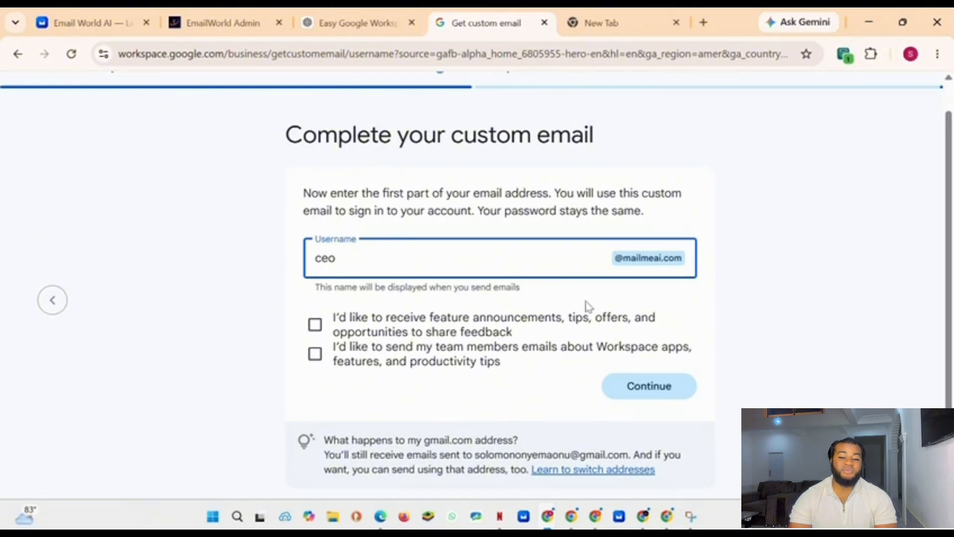
click(315, 327)
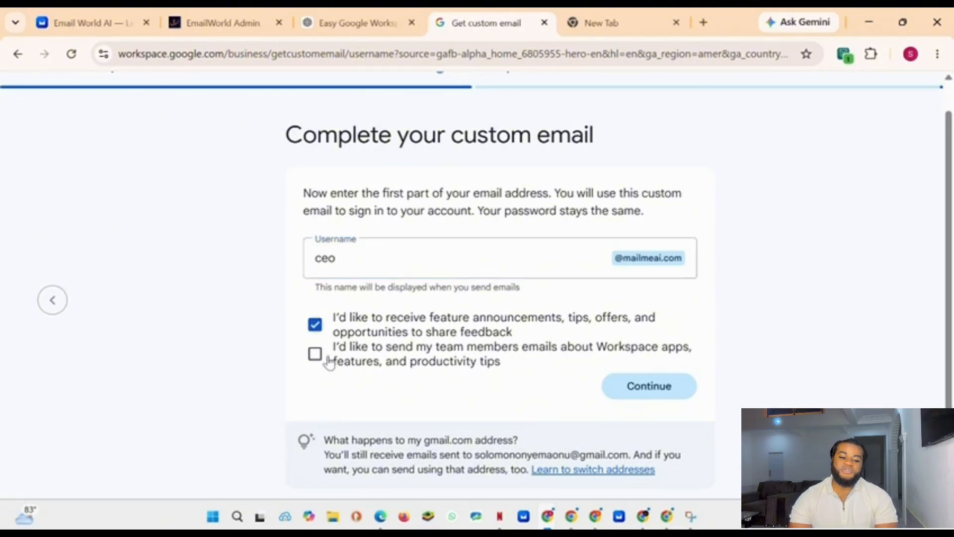
click(367, 355)
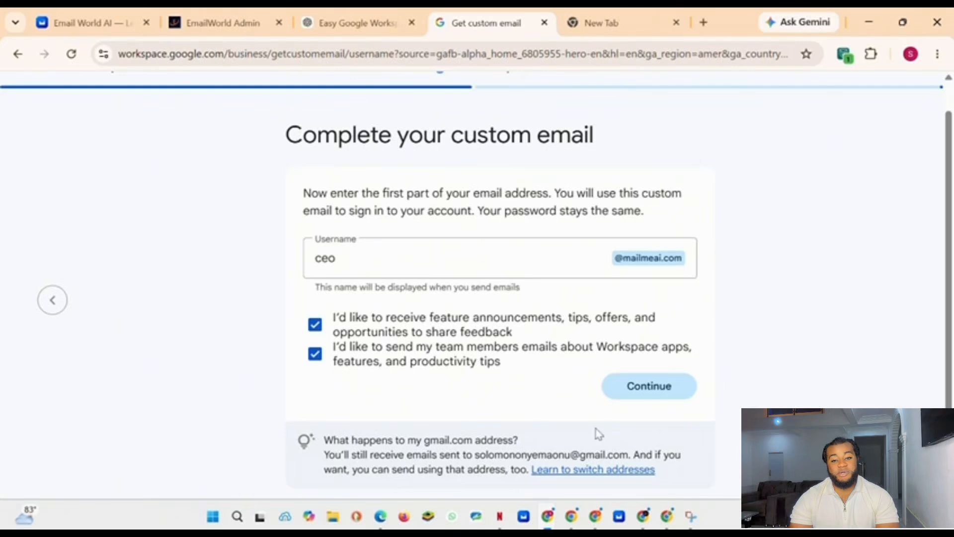
click(653, 391)
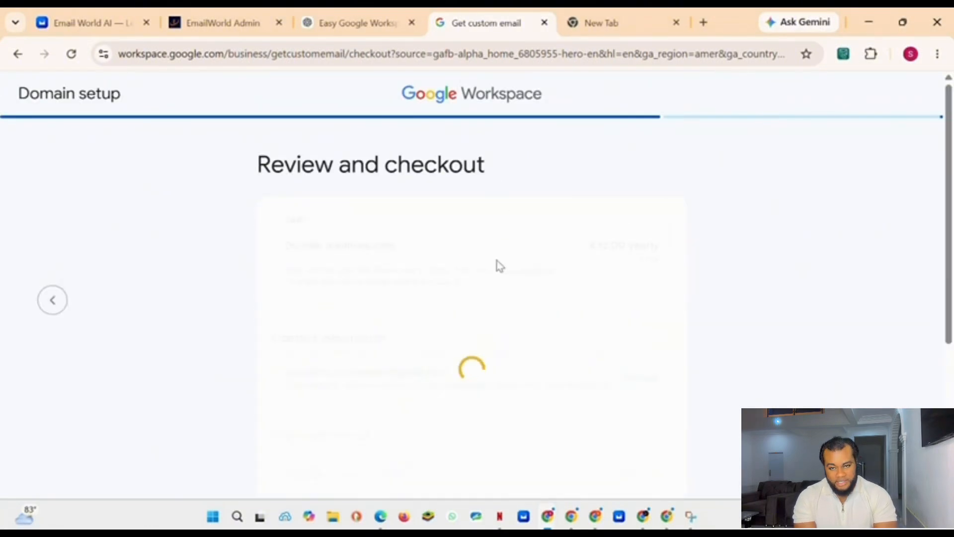
Step: Review the mailmeai.com domain checkout and agree to complete the purchase
scroll(518, 183, down, 3)
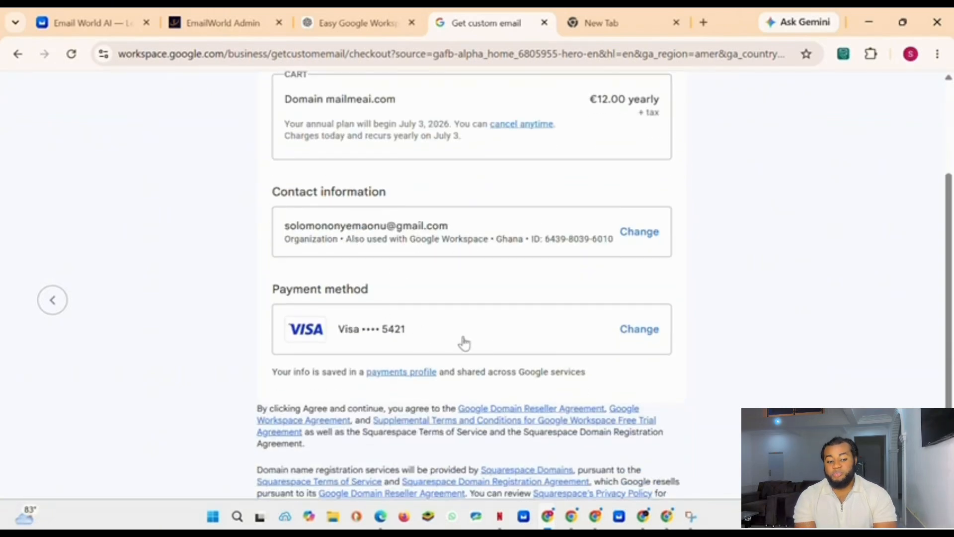
scroll(467, 343, down, 2)
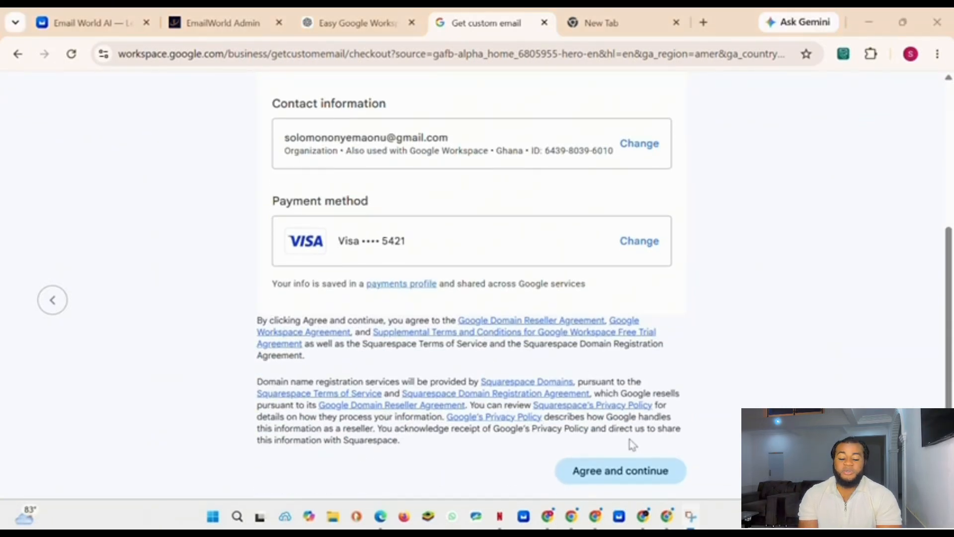
click(607, 476)
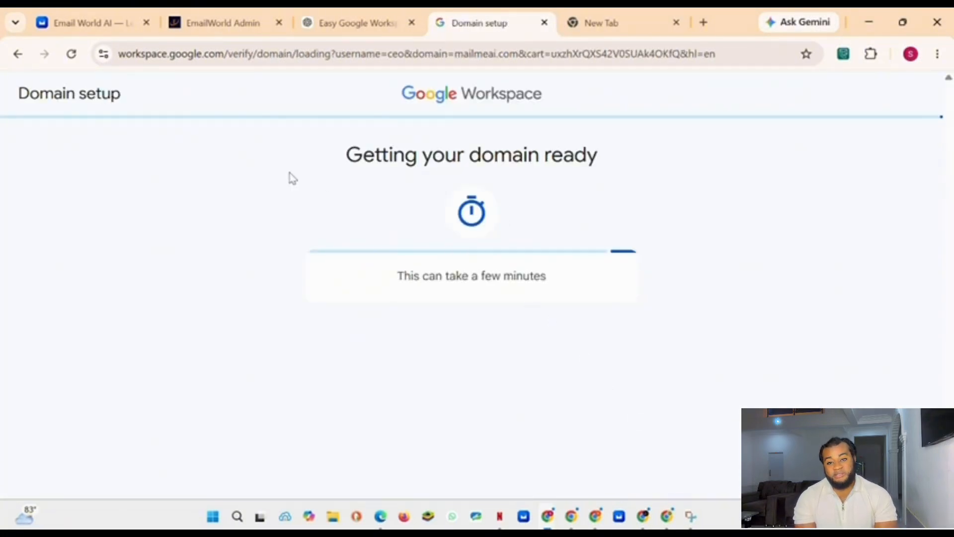
Step: Review the Gmail activation confirmation and start authenticating outgoing emails
drag(292, 178, 711, 179)
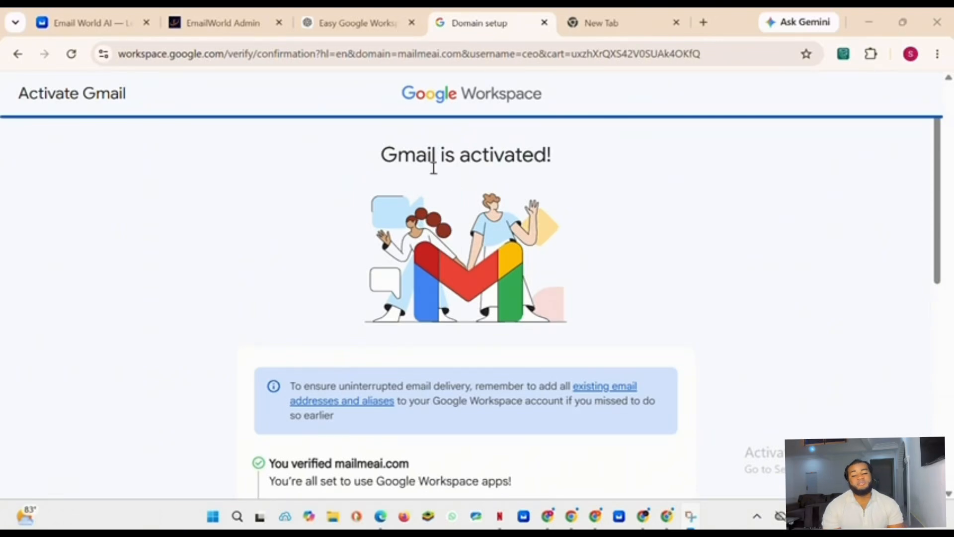
scroll(621, 264, down, 3)
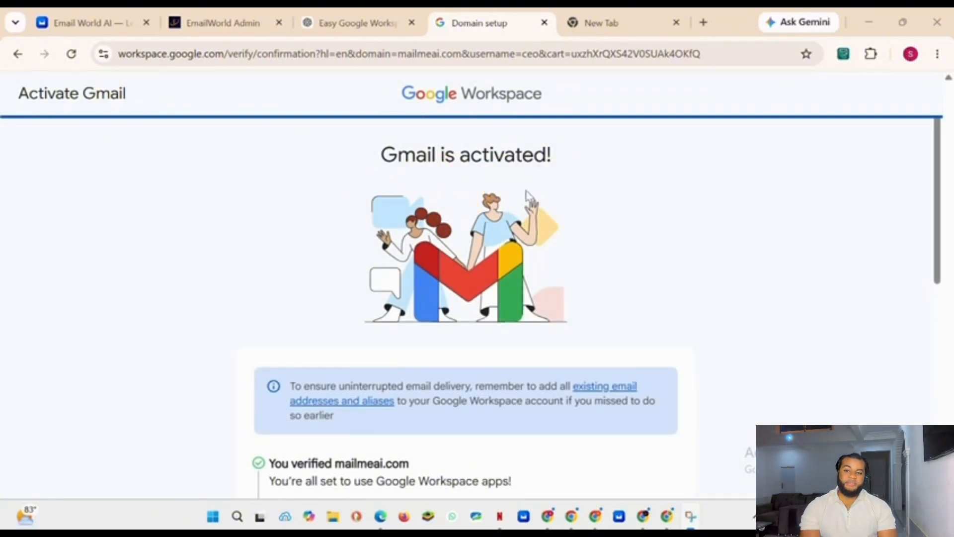
scroll(642, 254, down, 3)
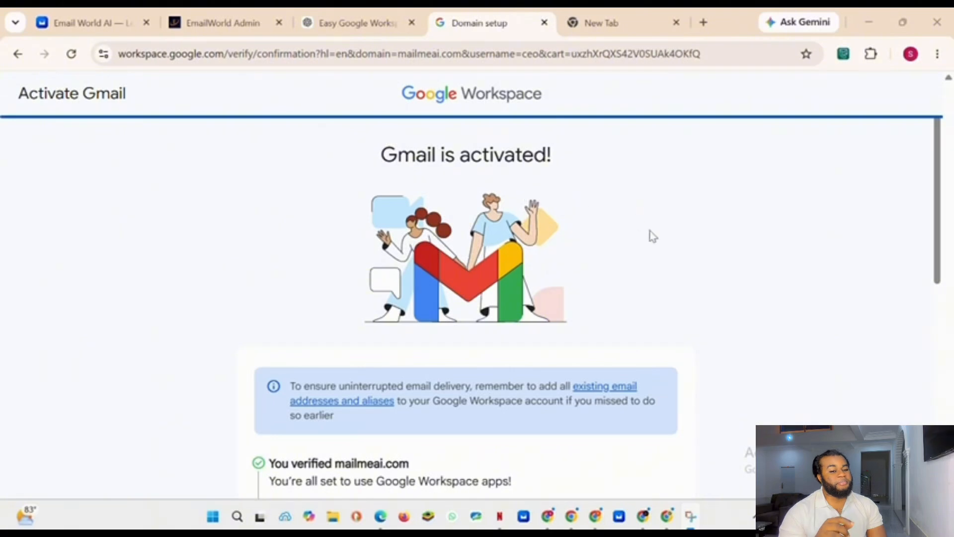
scroll(636, 258, down, 3)
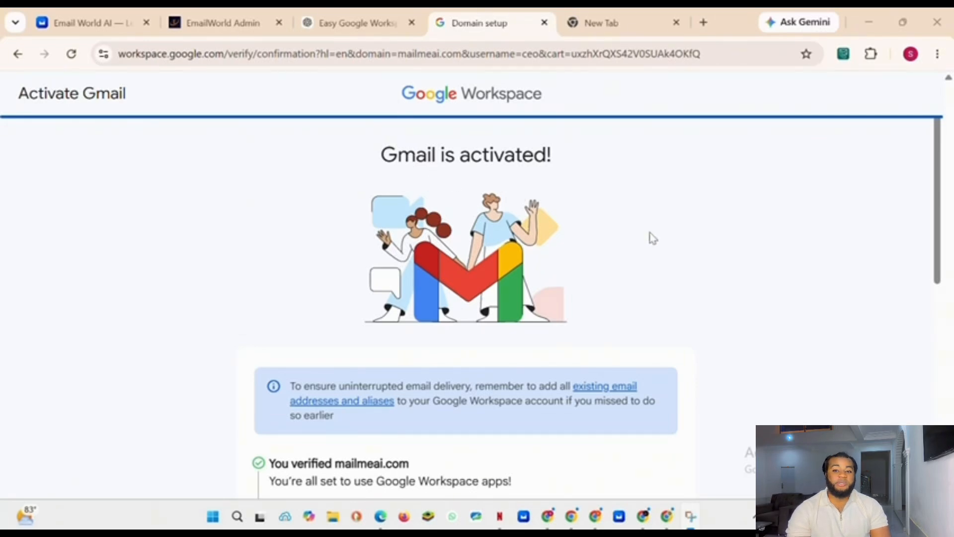
scroll(631, 273, down, 2)
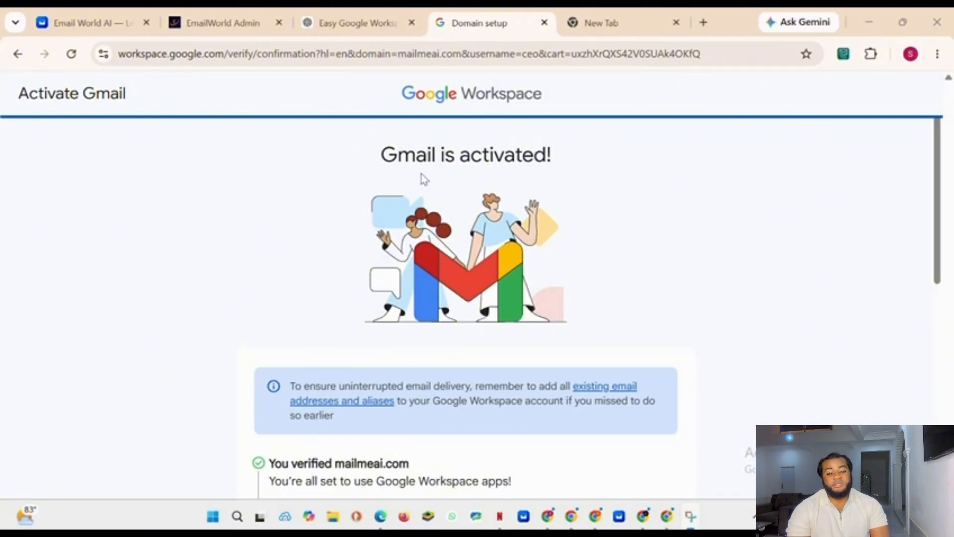
scroll(653, 238, down, 5)
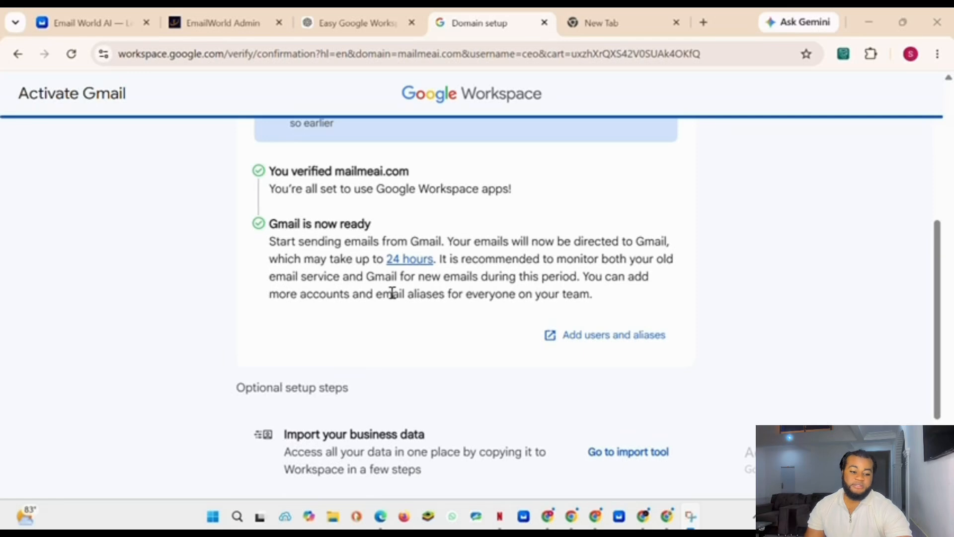
scroll(560, 288, down, 3)
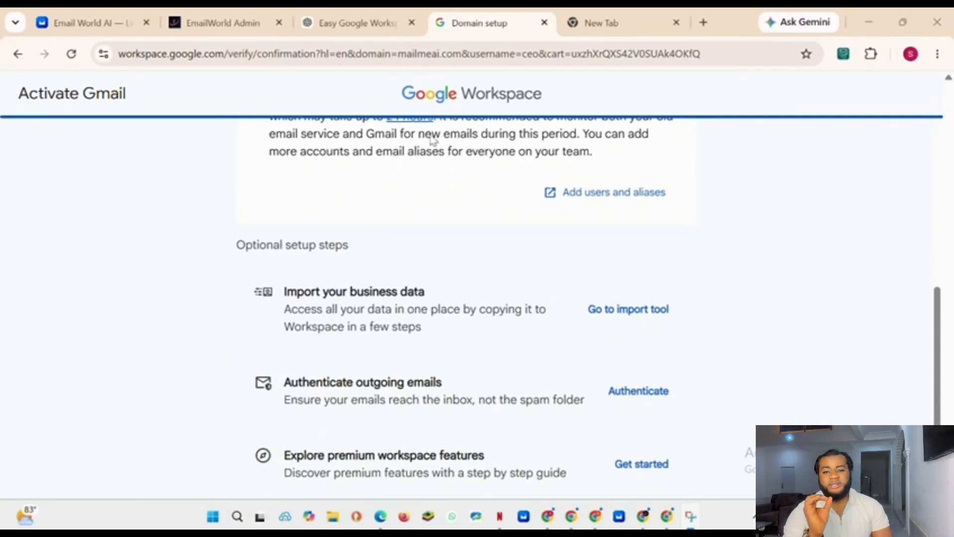
click(637, 397)
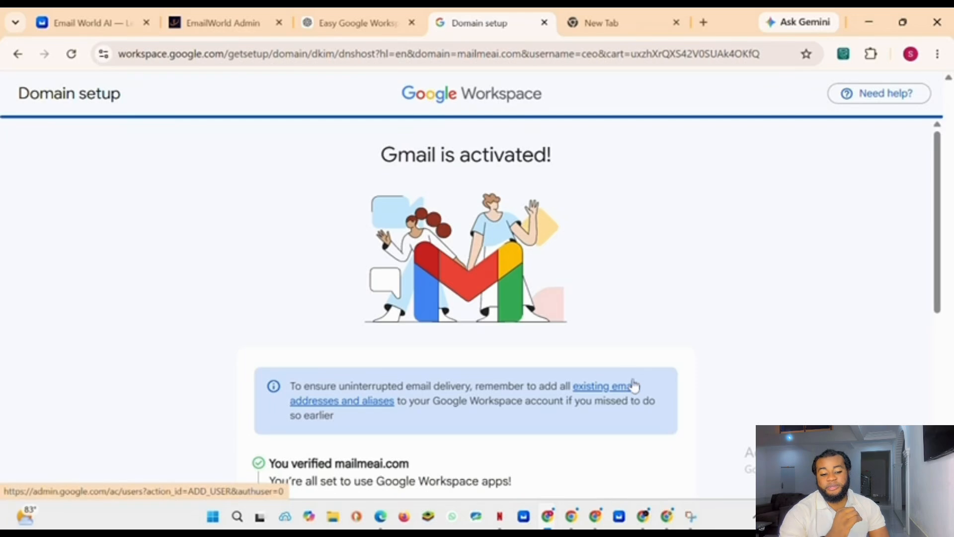
Step: Open the premium Workspace features guide and choose Send emails as the first thing to do
scroll(588, 281, down, 6)
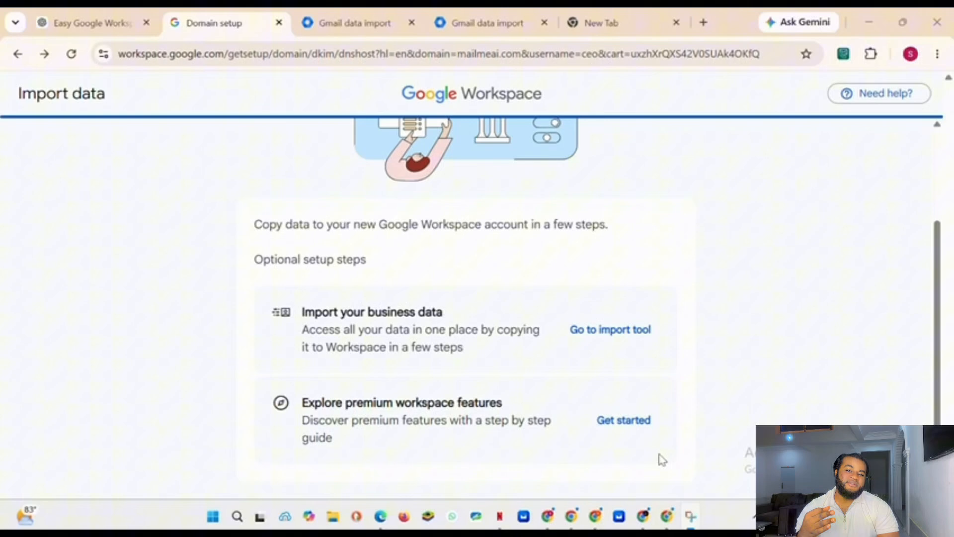
click(625, 426)
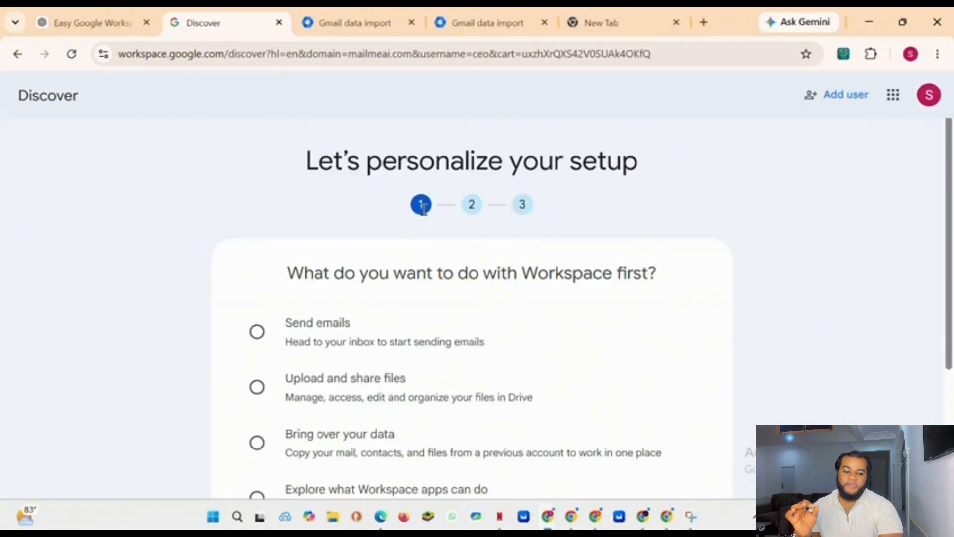
scroll(687, 201, down, 2)
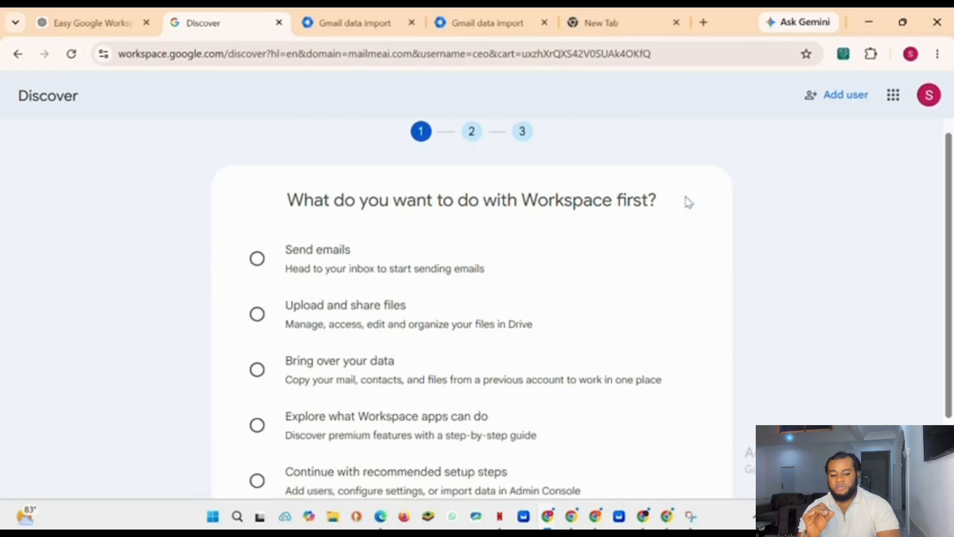
click(267, 272)
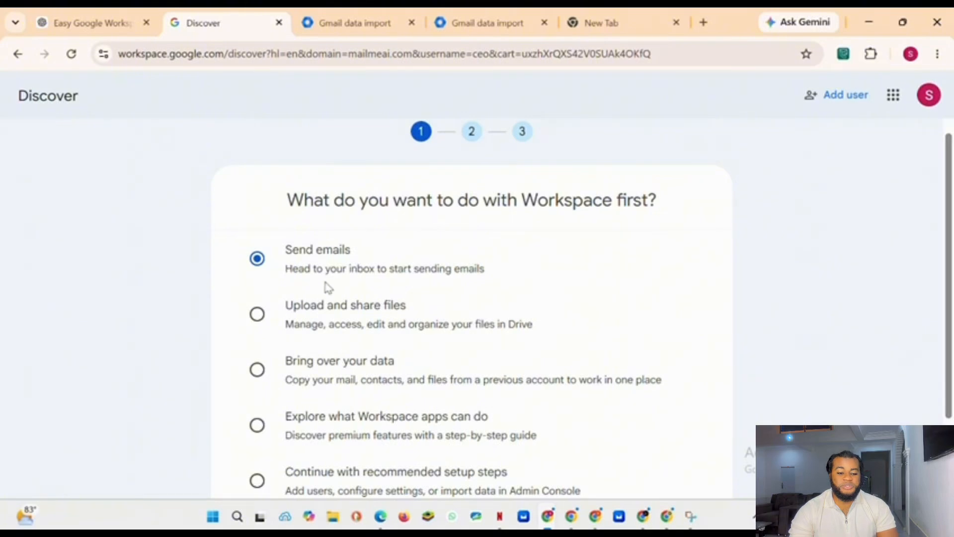
Step: Pick Connect with customers as the main Workspace goal and continue
scroll(328, 288, down, 2)
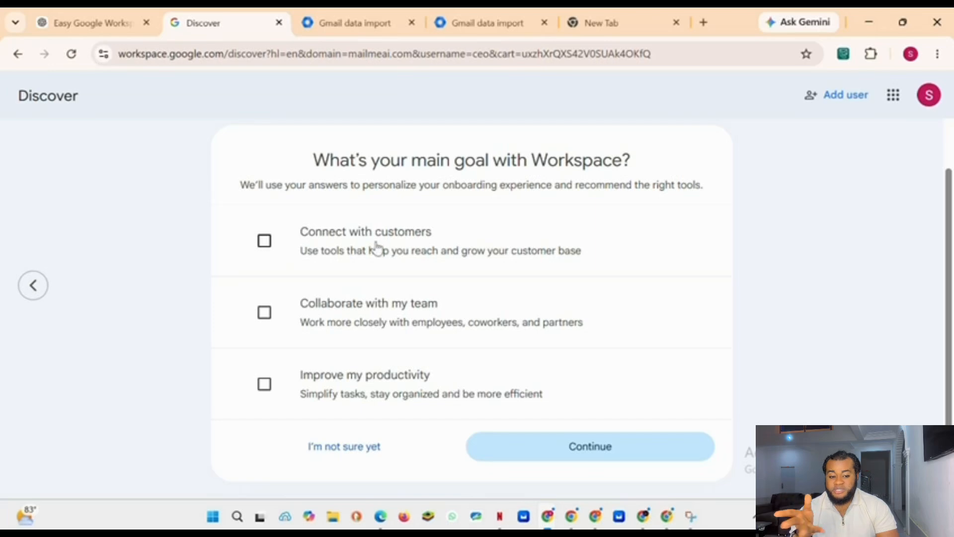
click(265, 251)
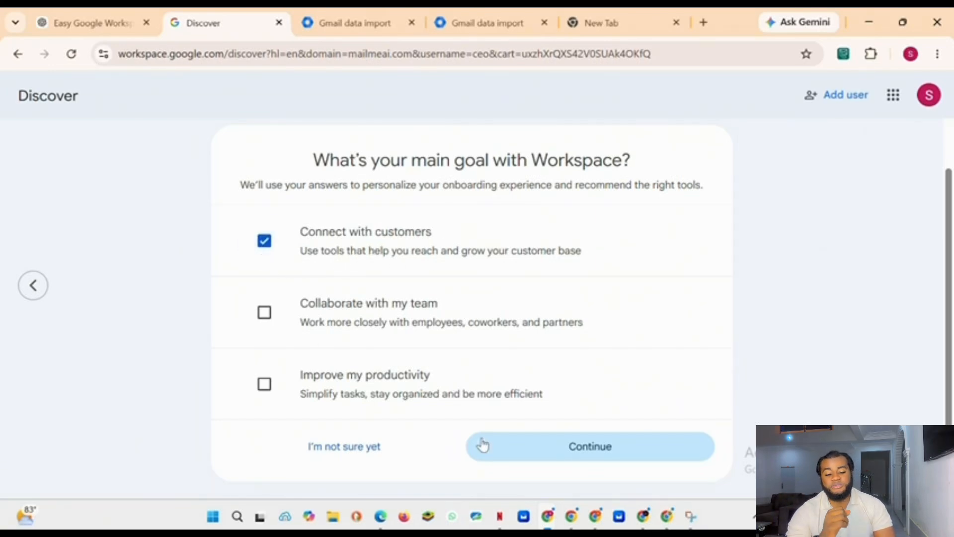
click(604, 447)
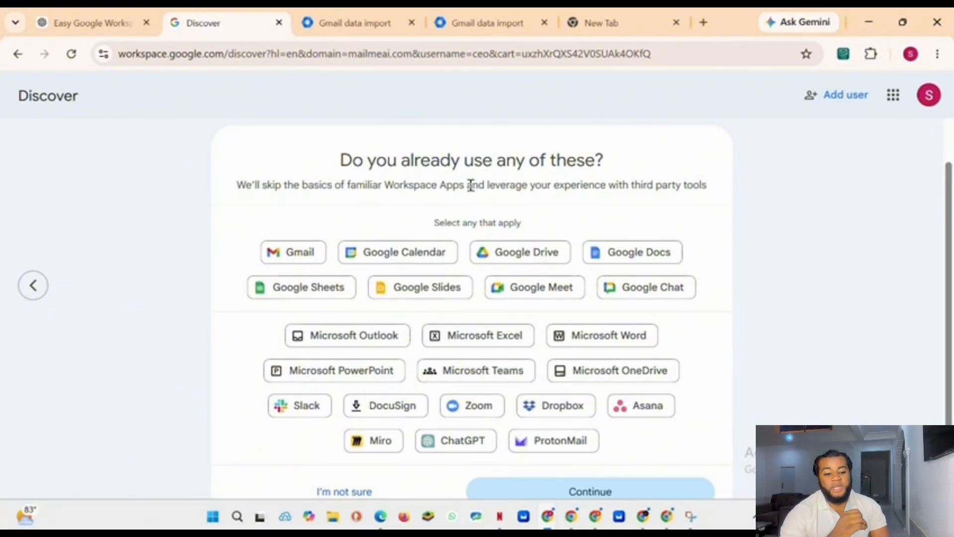
Step: Mark Gmail and Google Sheets as apps already used and continue
click(313, 257)
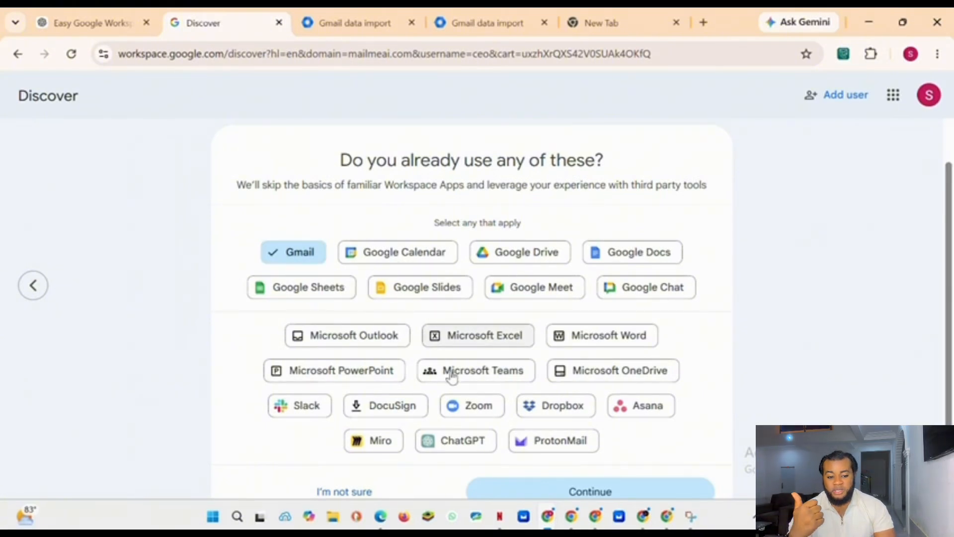
click(329, 292)
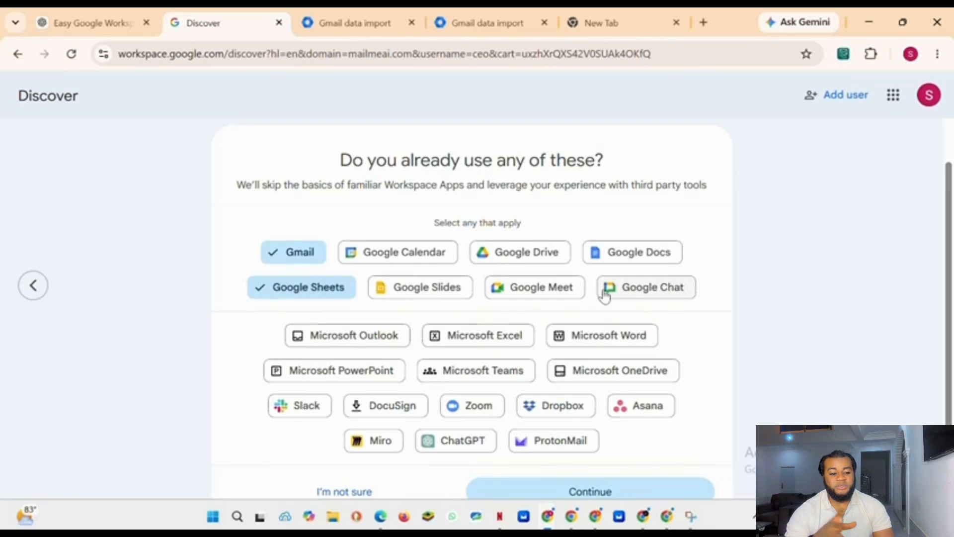
scroll(621, 297, down, 1)
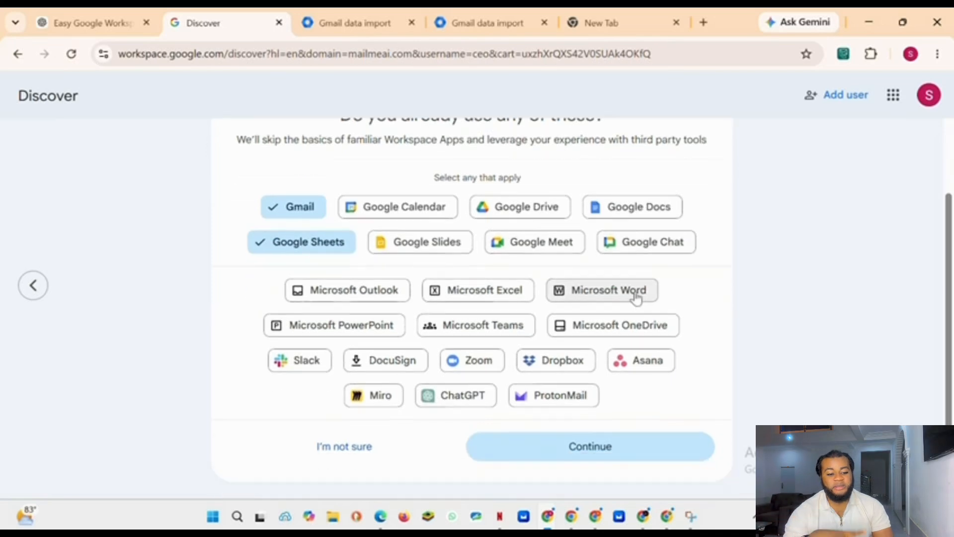
click(600, 453)
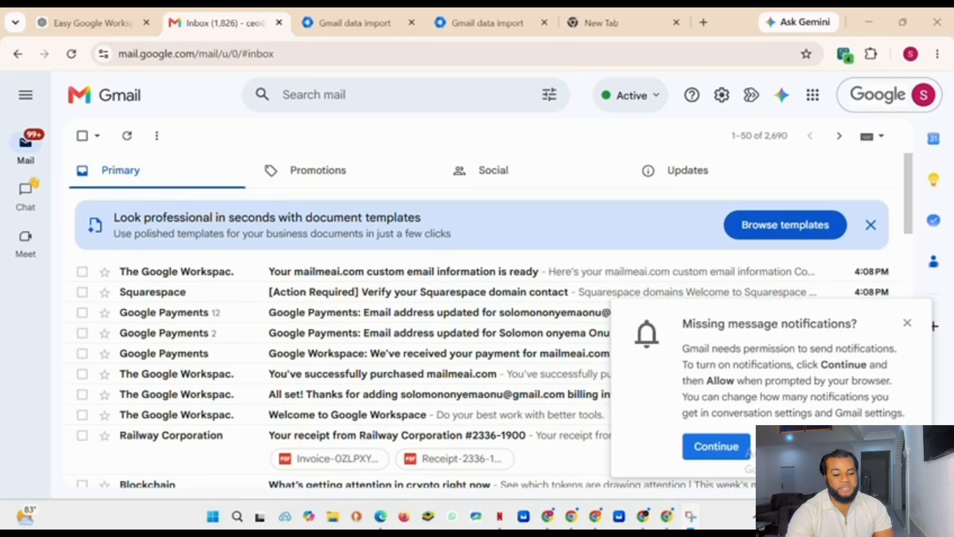
Step: Dismiss the Gmail notification prompts and open the mailmeai.com purchase confirmation email
click(731, 450)
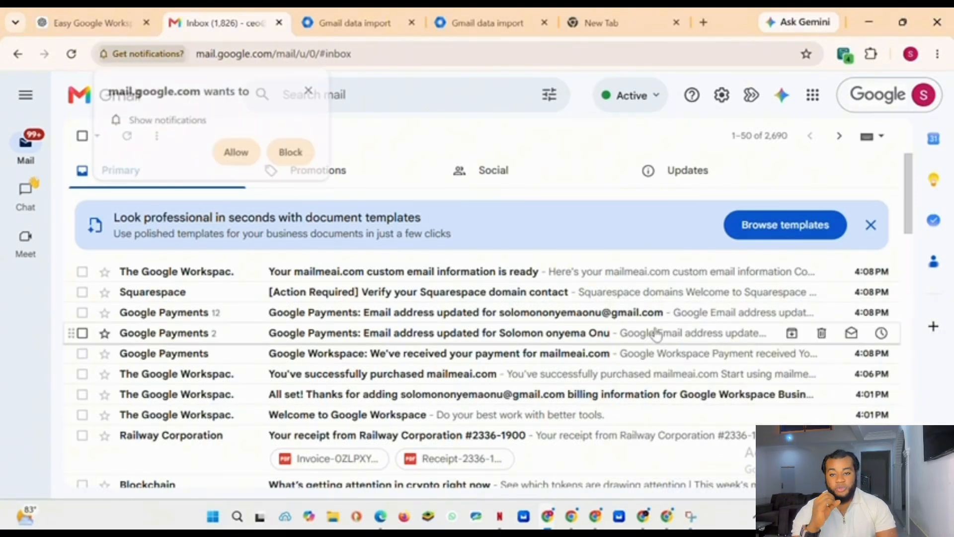
click(518, 210)
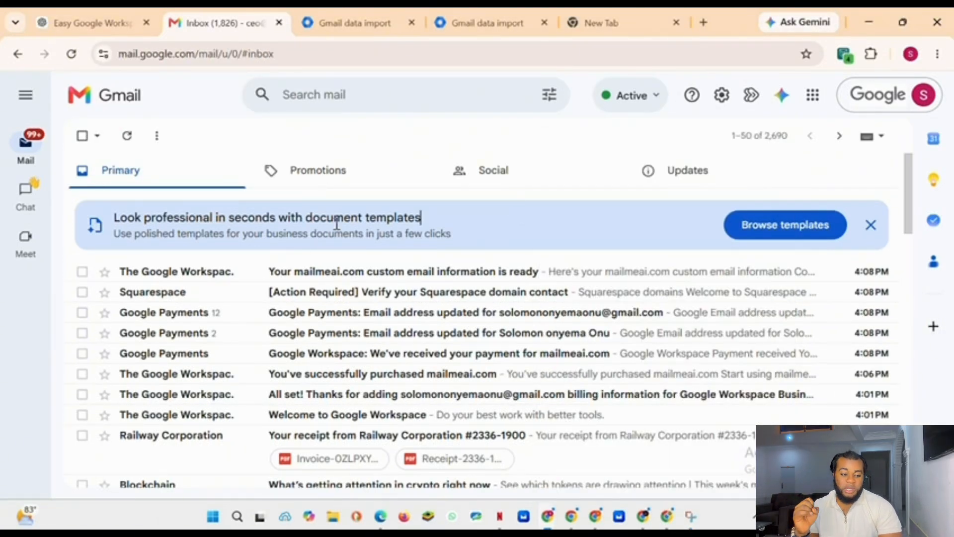
click(871, 226)
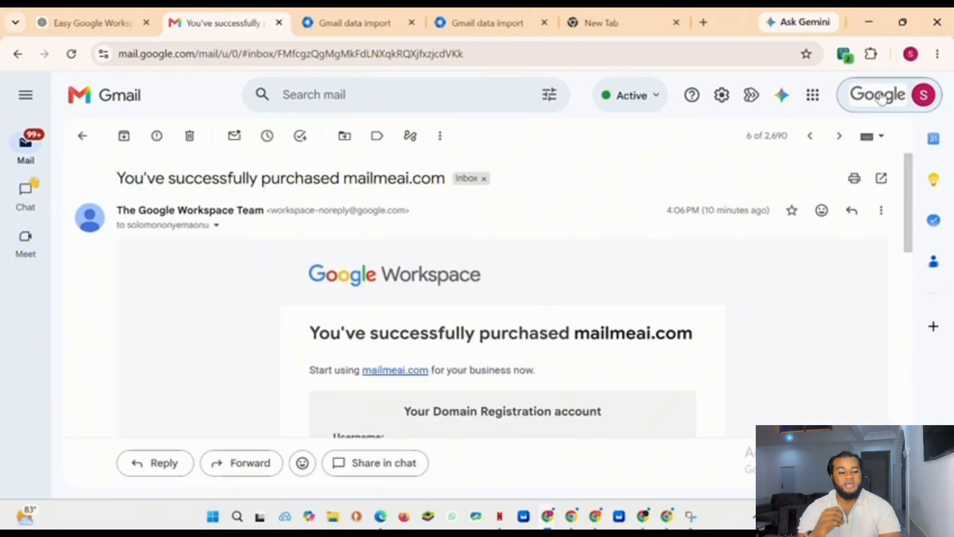
Step: Open the account menu to check the signed-in business email address, then close it
click(879, 97)
click(879, 97)
click(883, 104)
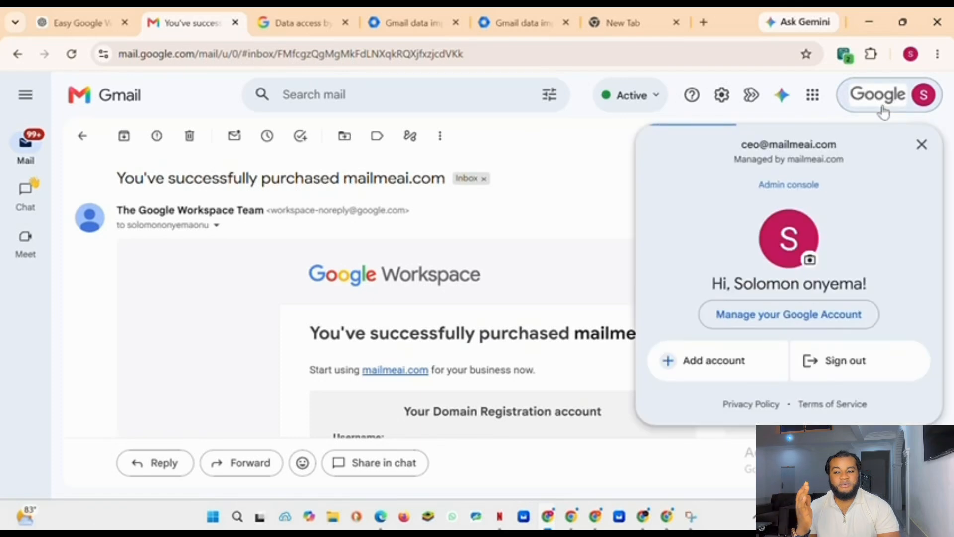
drag(720, 143, 789, 149)
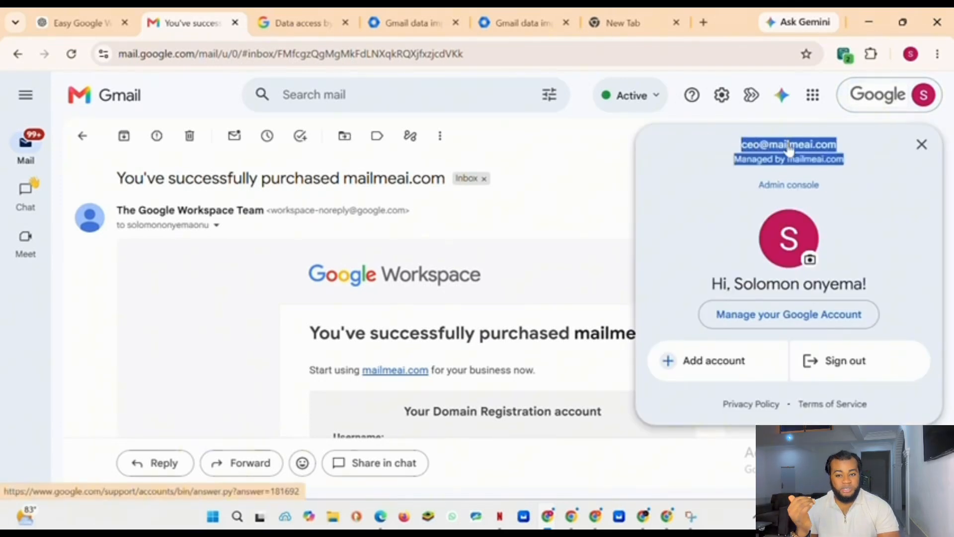
drag(724, 143, 782, 149)
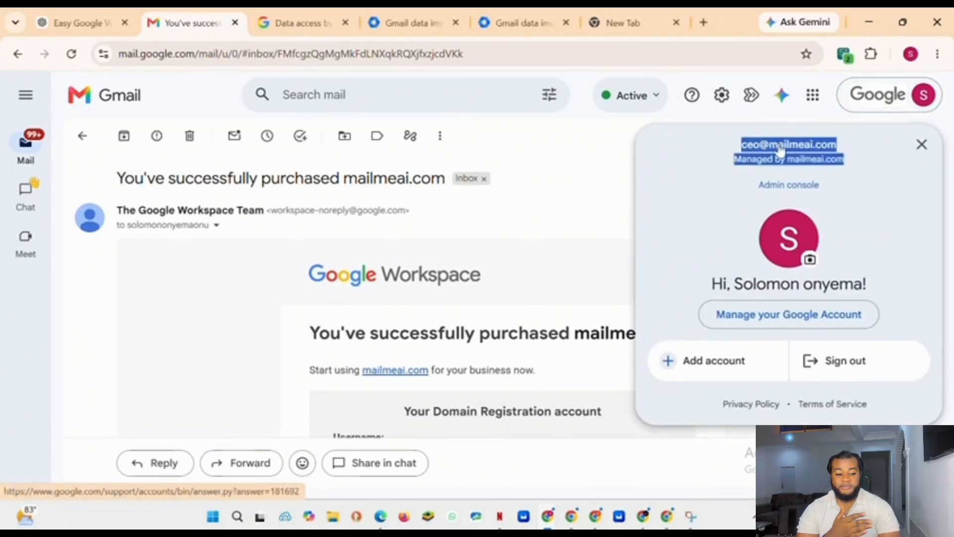
click(716, 143)
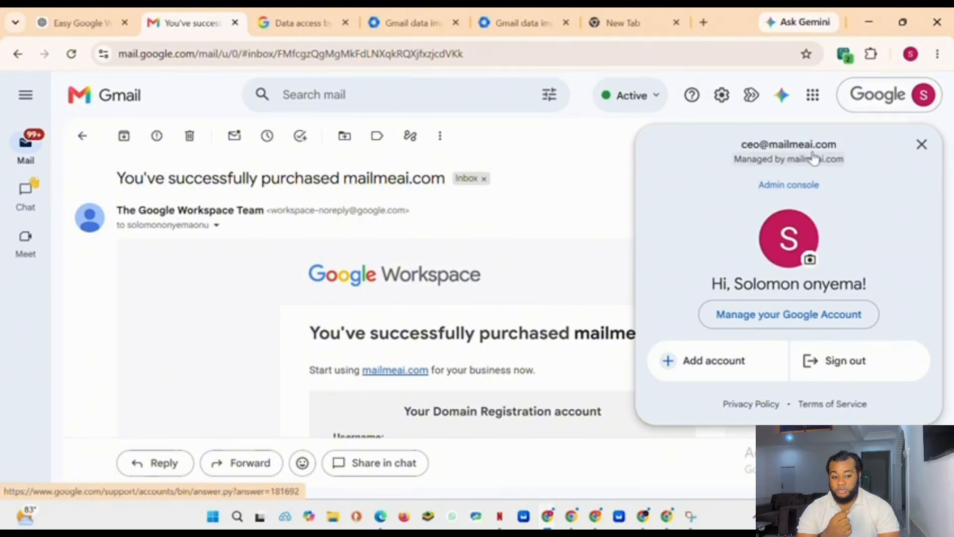
click(553, 171)
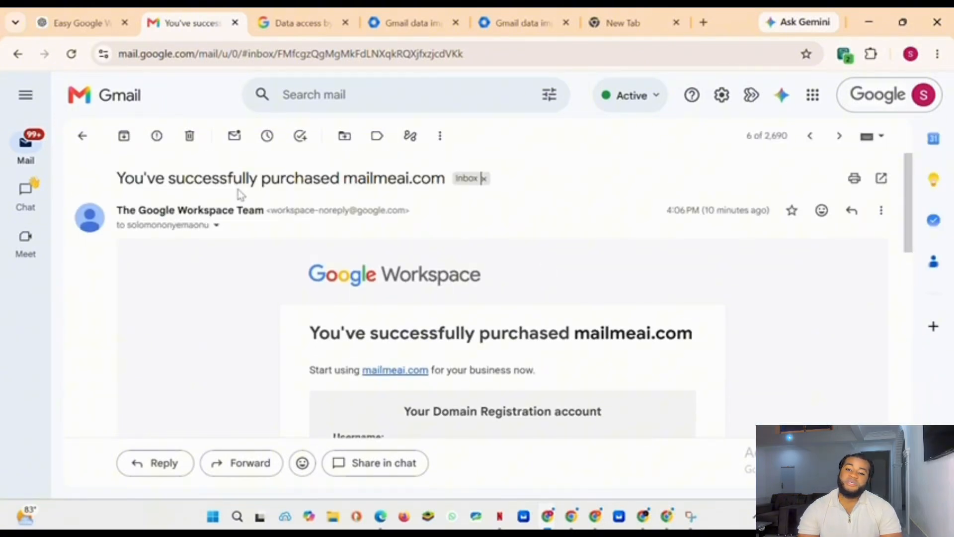
Step: Return to the inbox, start a new message and set the sender to the mailmeai.com business address
click(82, 136)
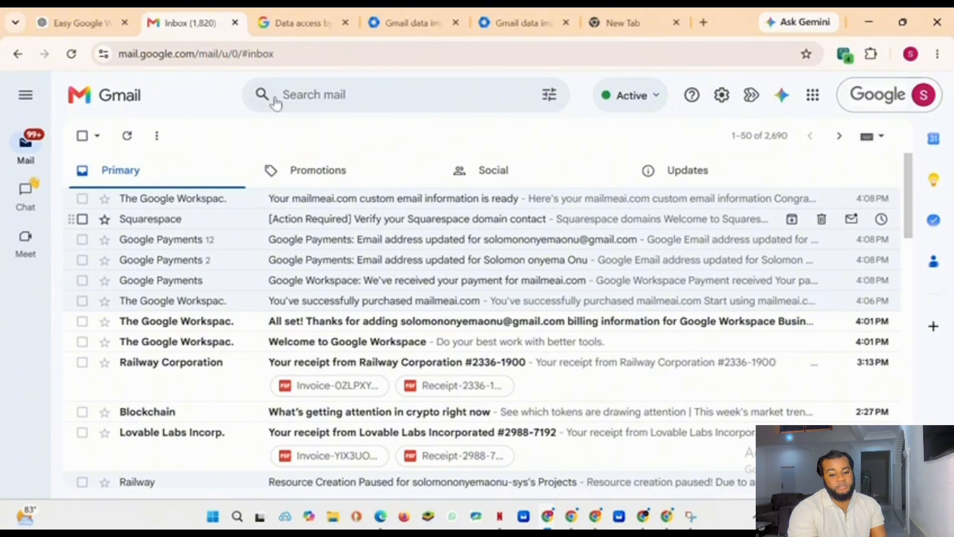
mouse_move(47, 143)
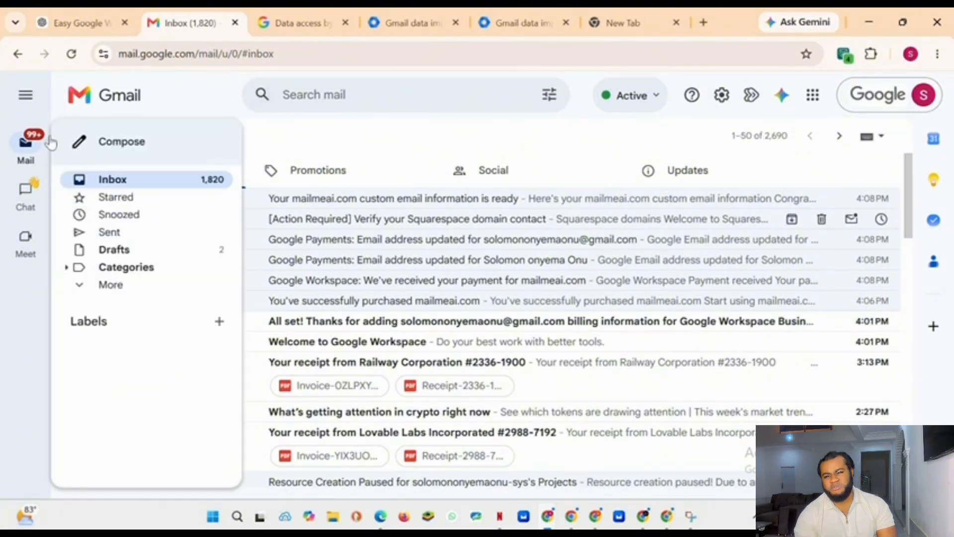
click(133, 140)
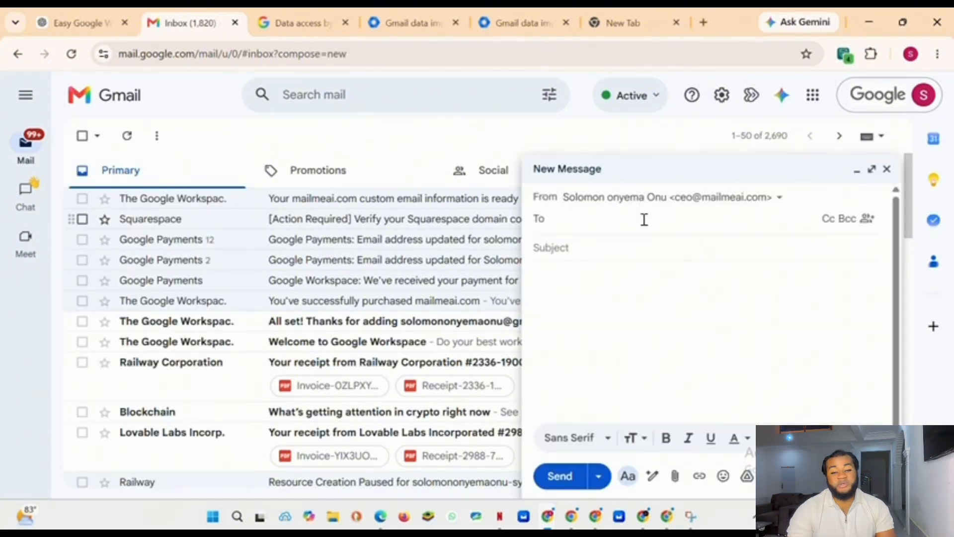
click(772, 201)
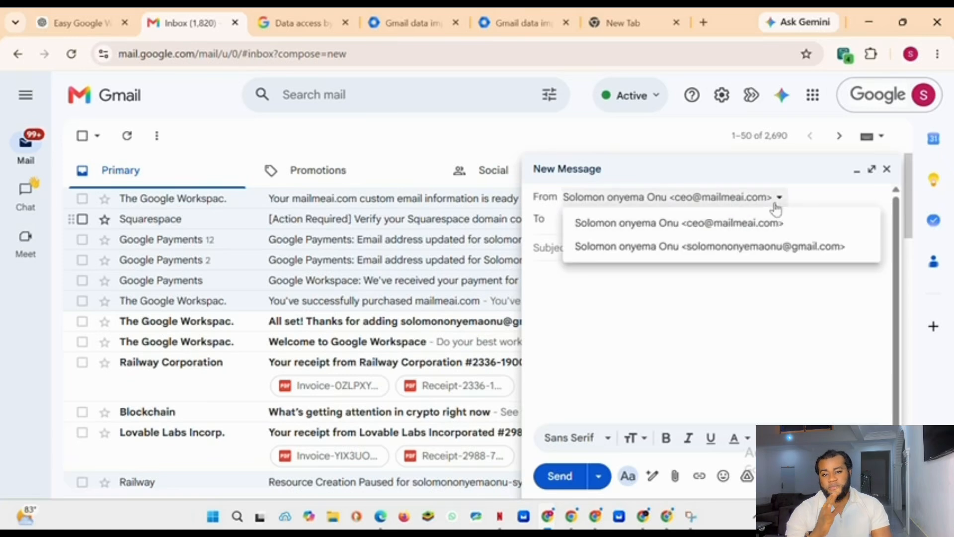
click(727, 247)
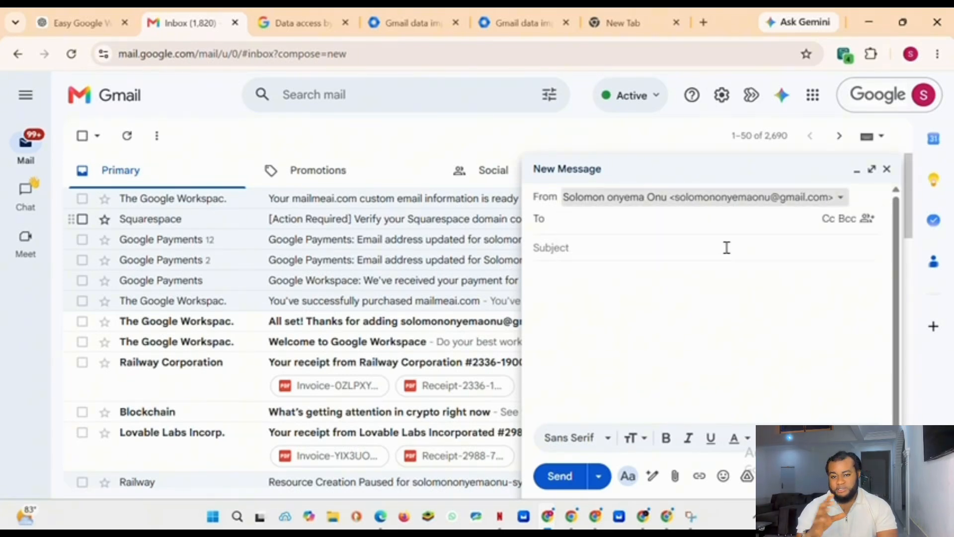
click(751, 202)
click(722, 223)
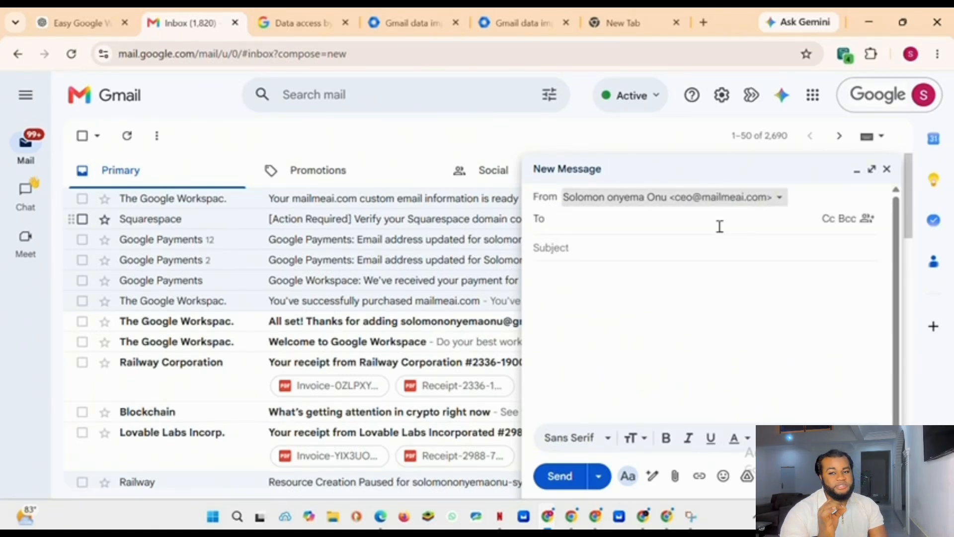
Step: Address the message to a personal Gmail contact, with subject hello and body how are you doing today?
click(572, 224)
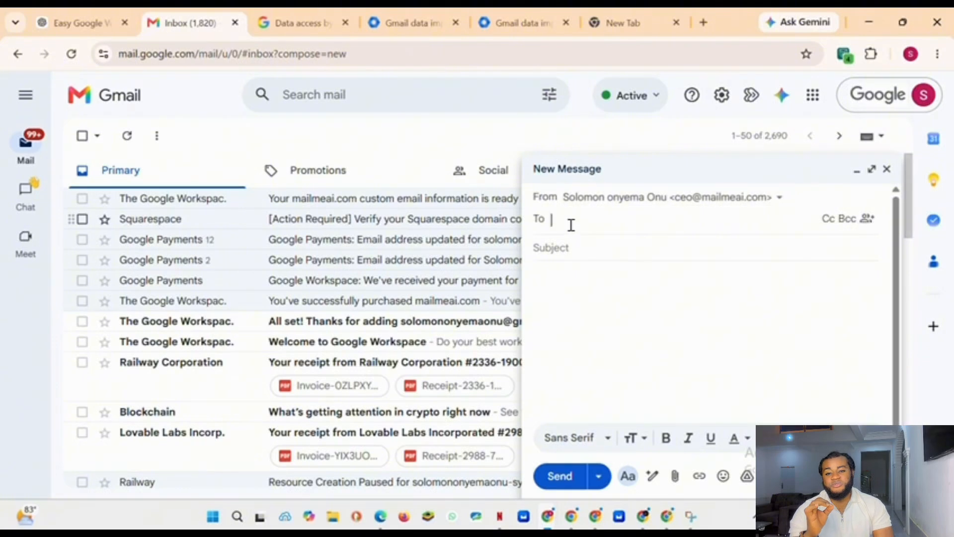
text(se)
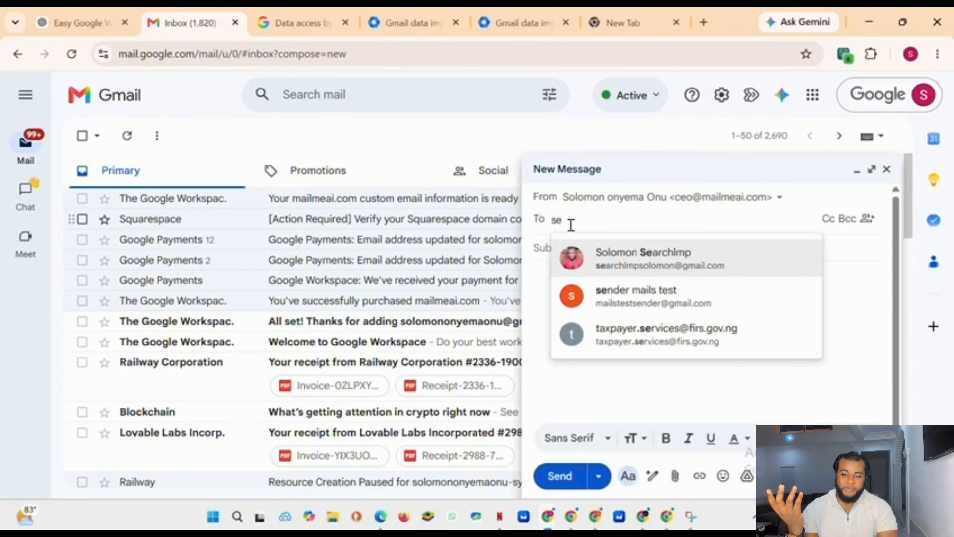
click(653, 257)
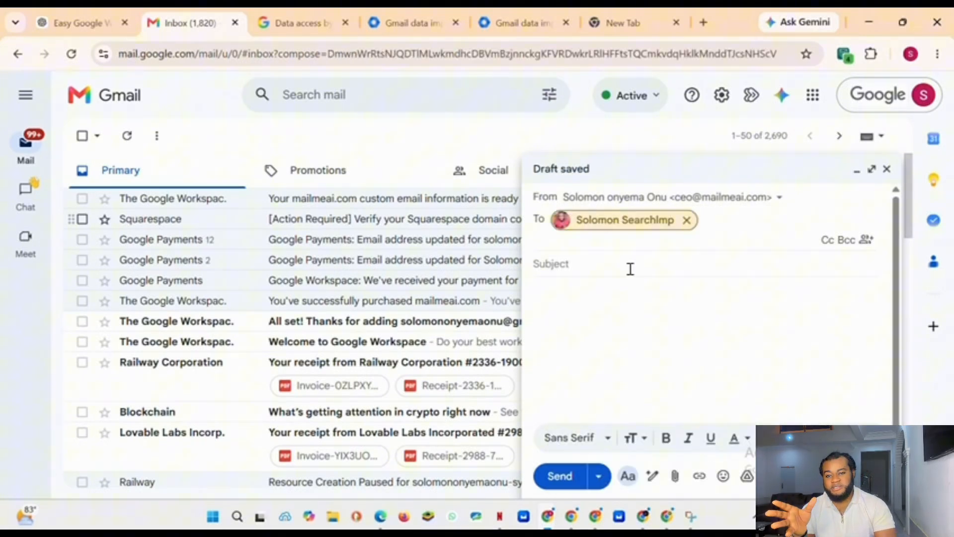
click(593, 259)
text(hello)
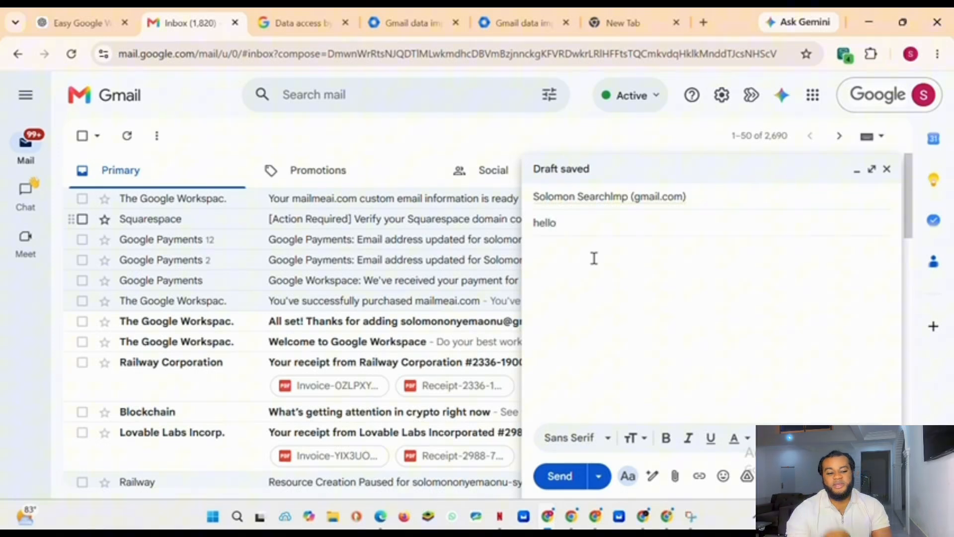
click(594, 259)
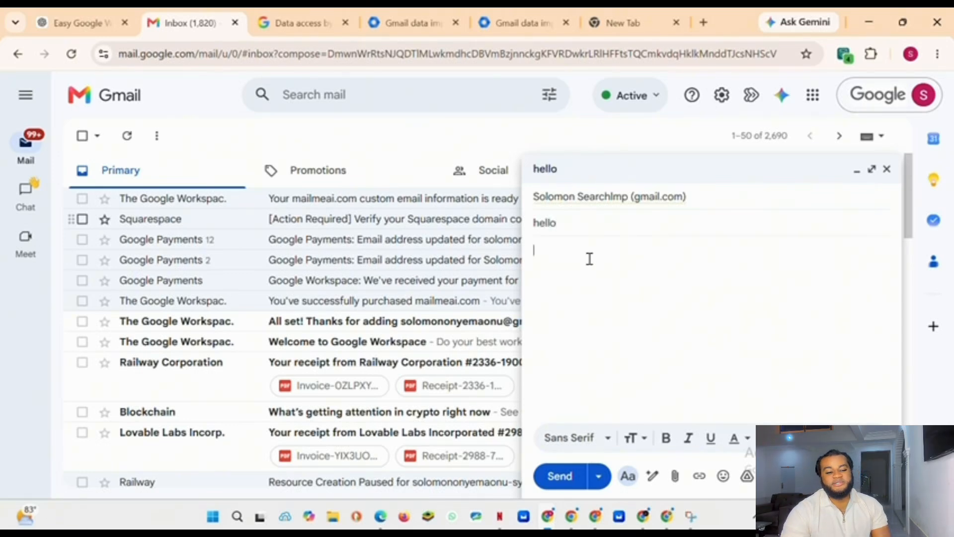
text(how are)
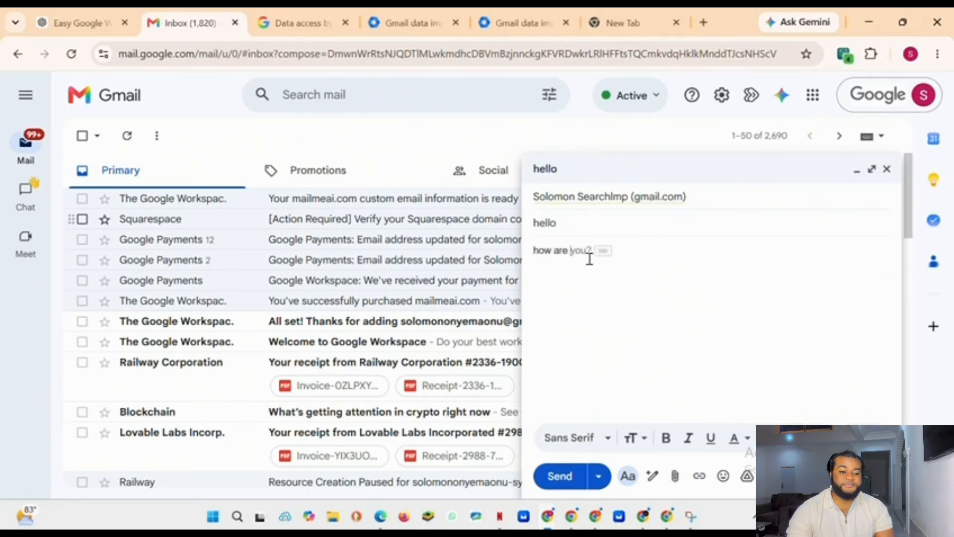
text( you)
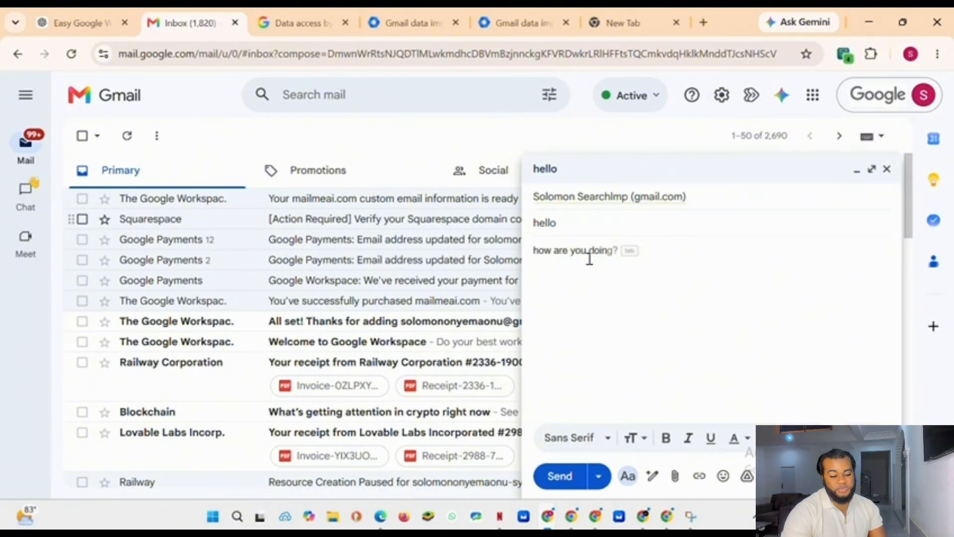
text( doing tod)
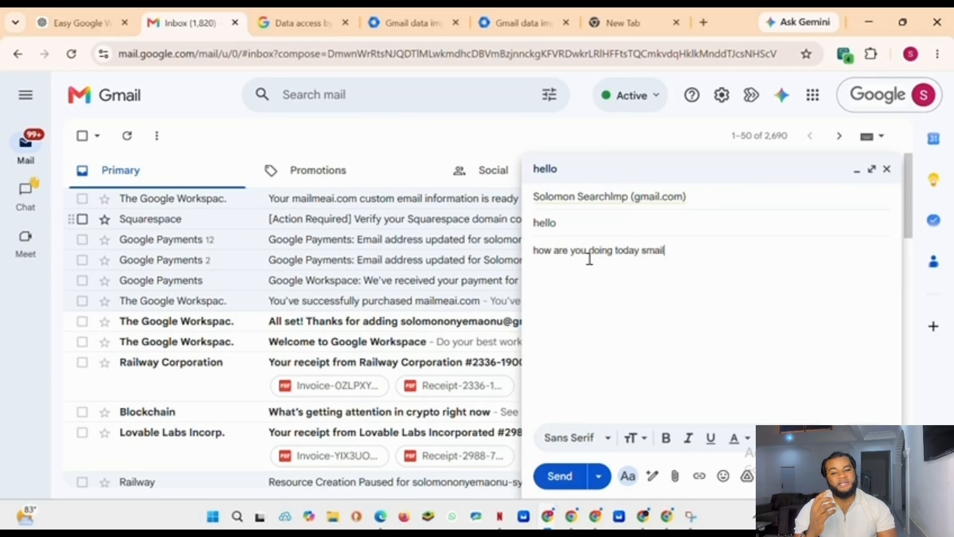
text(ay)
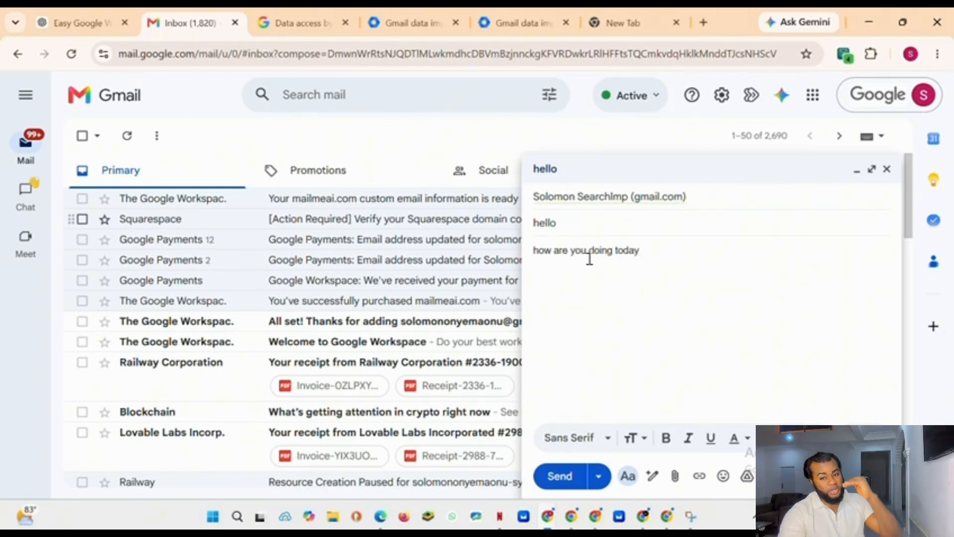
text(?)
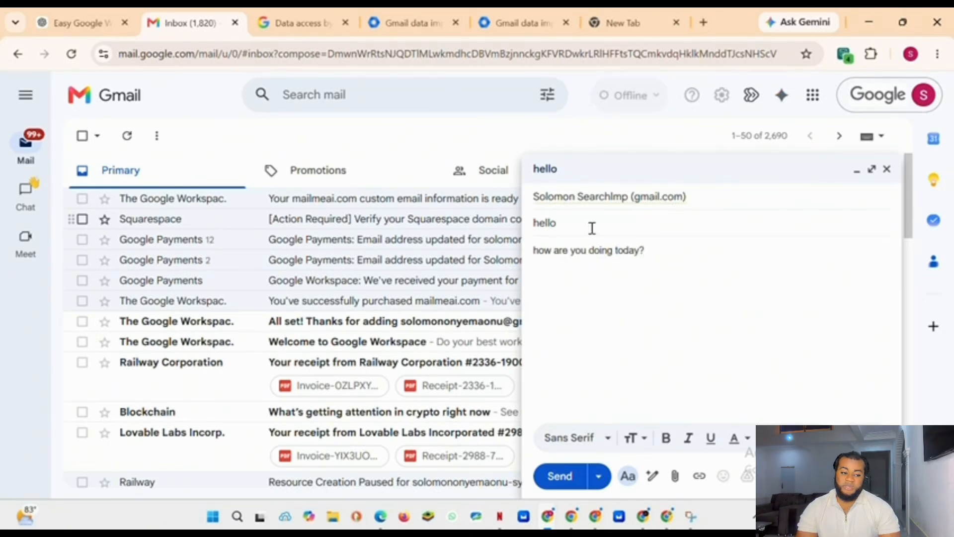
Step: Review the message header and send the email
click(605, 198)
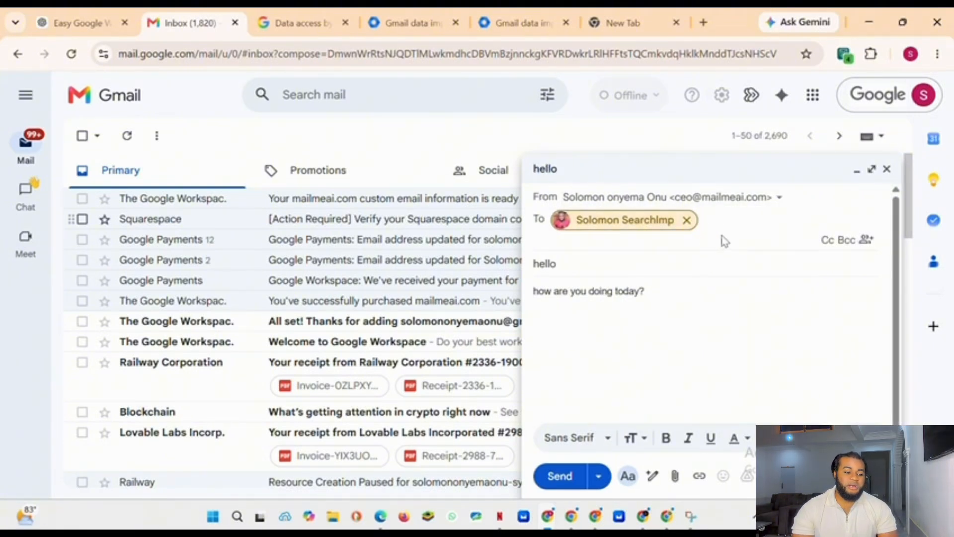
click(695, 344)
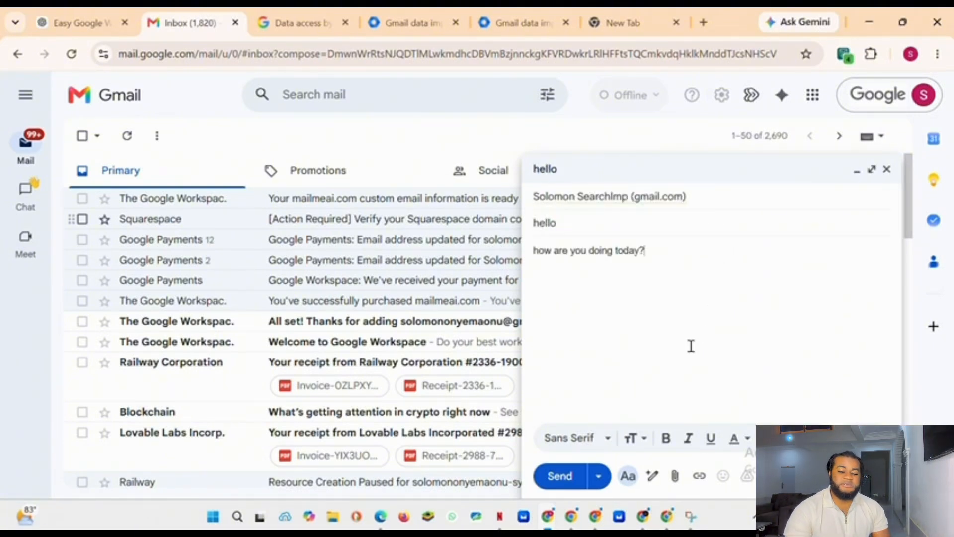
click(560, 476)
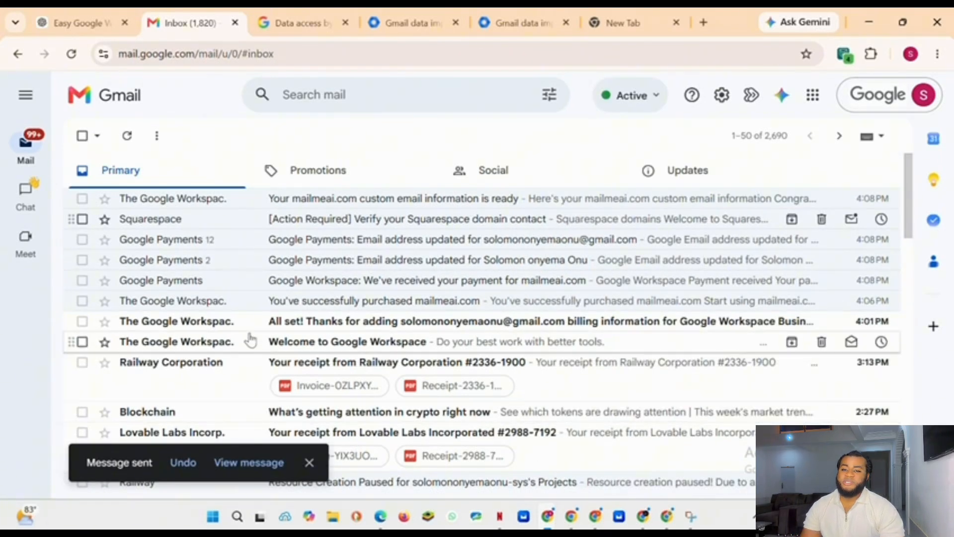
Step: Switch to the recipient's Chrome profile and open its Gmail inbox
click(911, 54)
scroll(856, 170, down, 2)
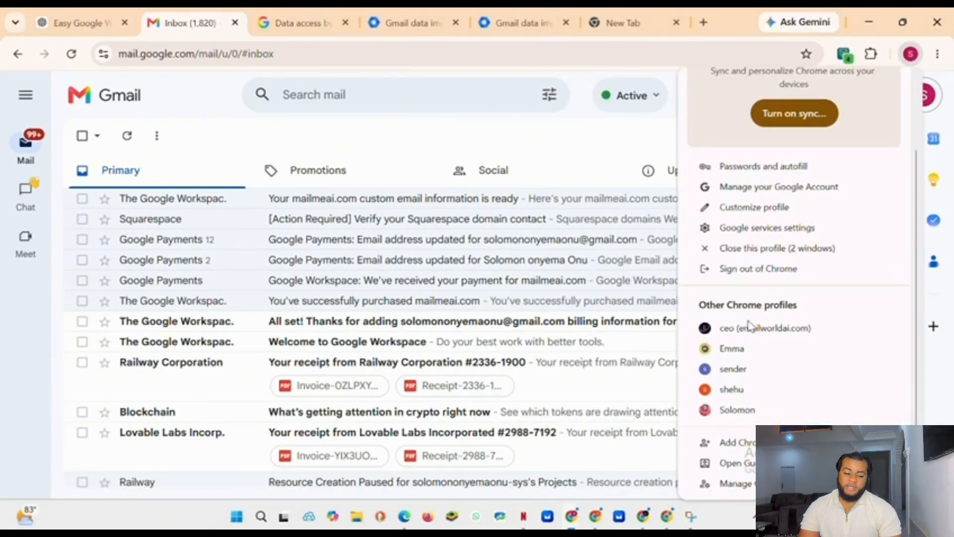
click(730, 410)
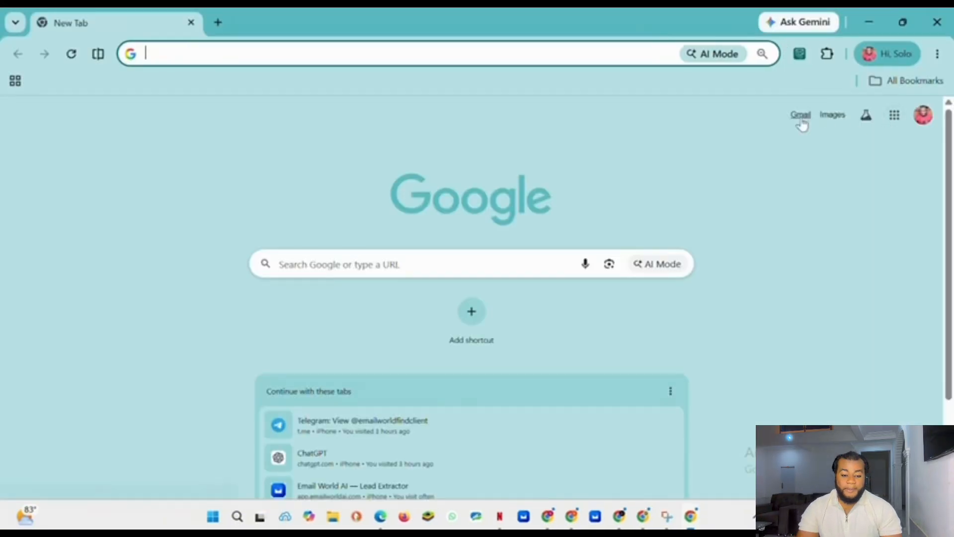
click(802, 121)
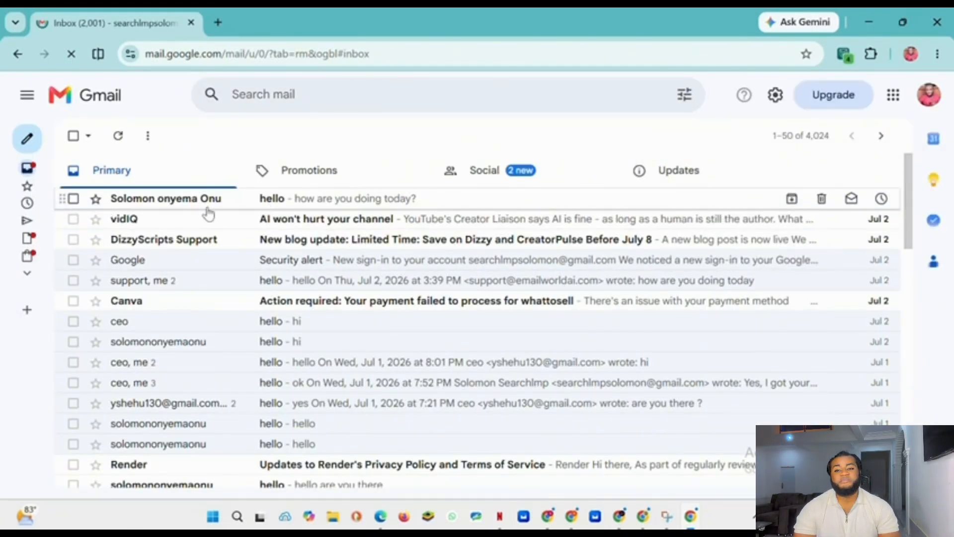
Step: Open the received hello email and inspect its sender details, then return to the inbox
click(251, 207)
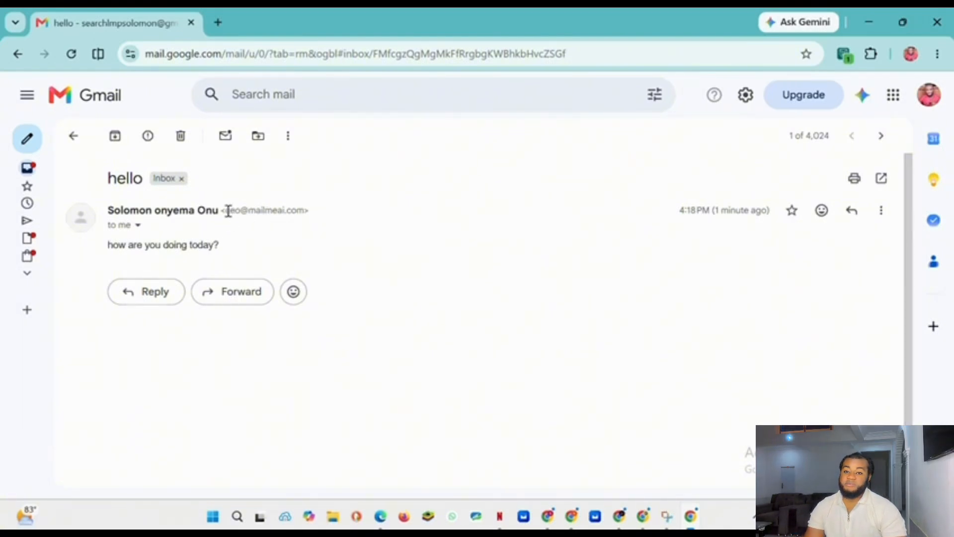
drag(228, 210, 308, 211)
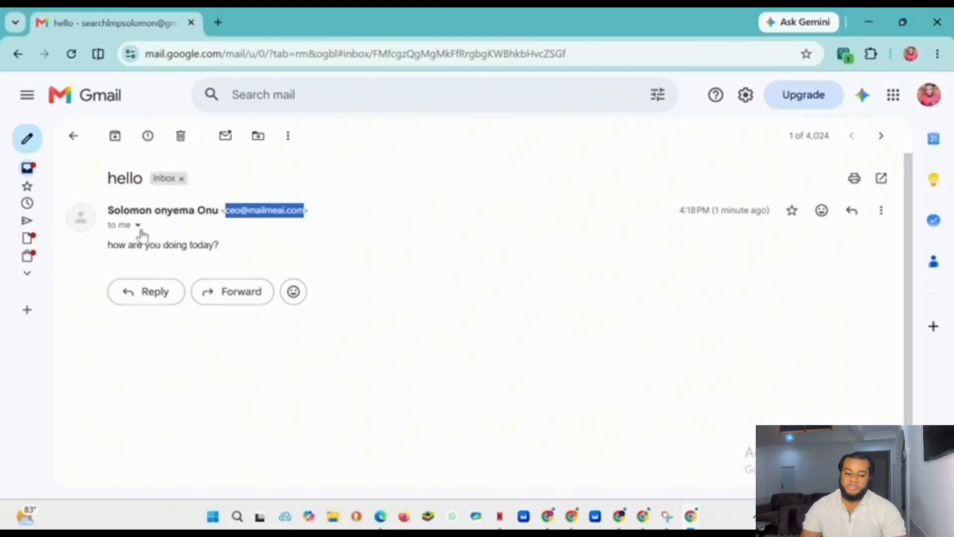
click(138, 225)
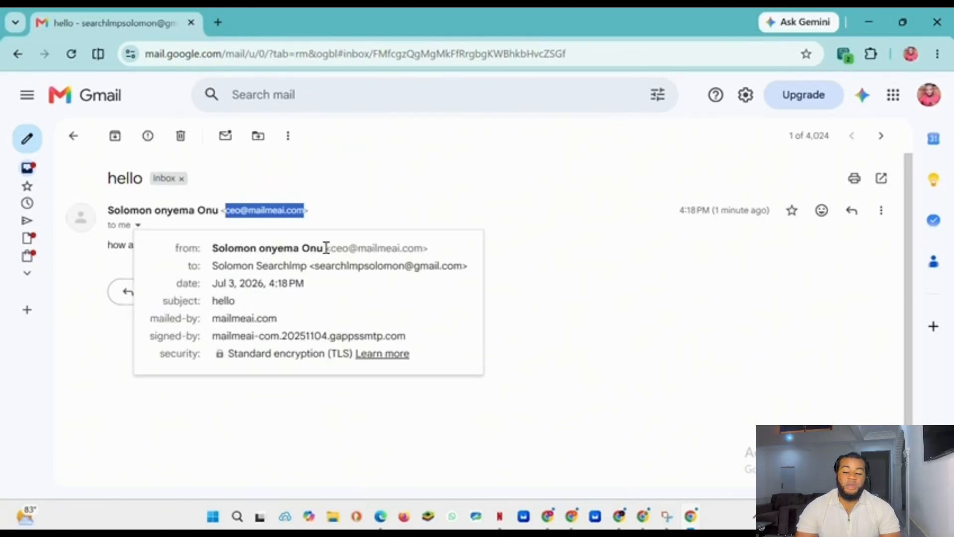
key(super+shift+s)
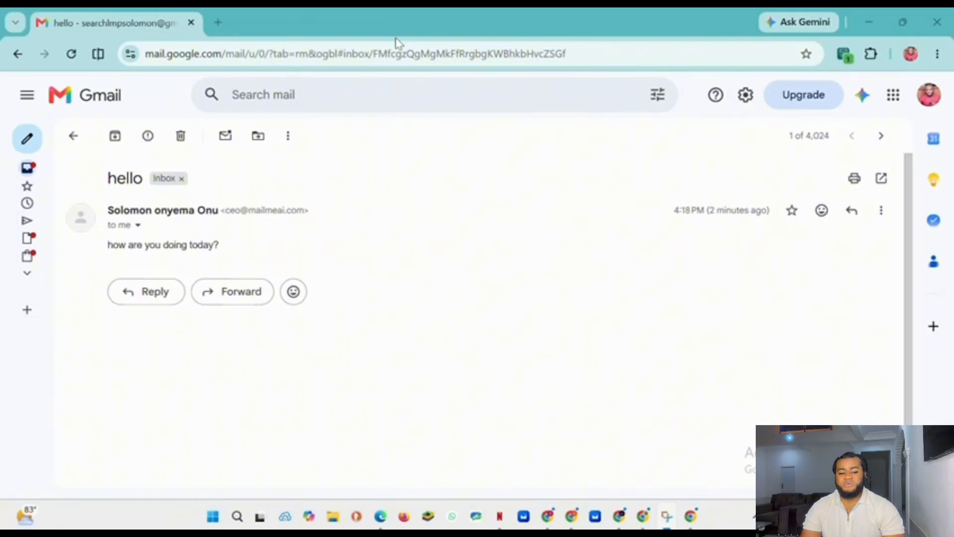
click(74, 136)
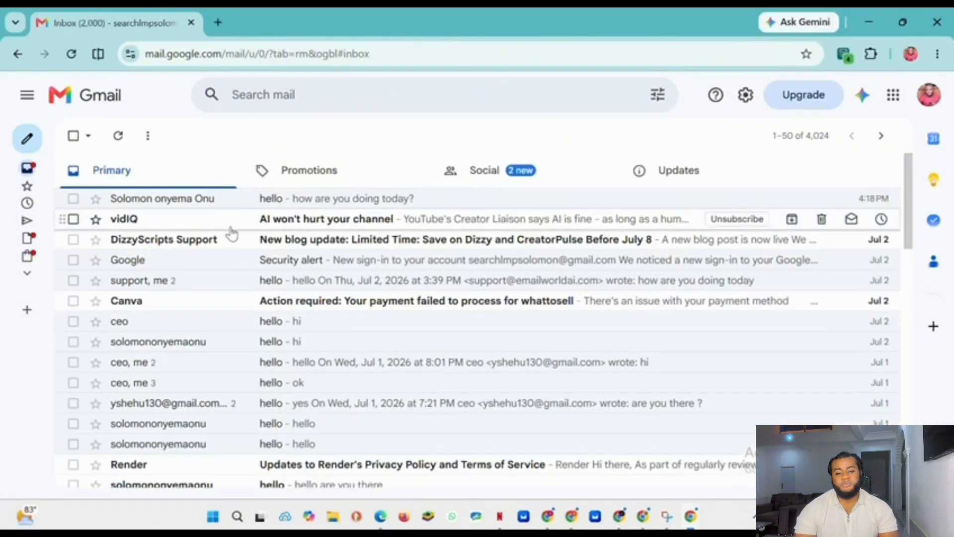
Step: Open the hello email and send the reply am fine and you
click(298, 198)
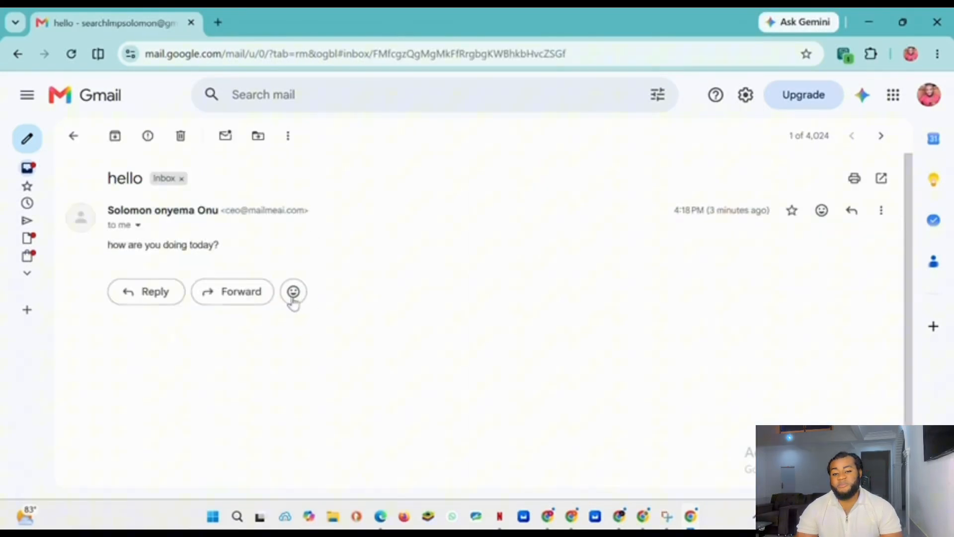
click(151, 293)
text(am f)
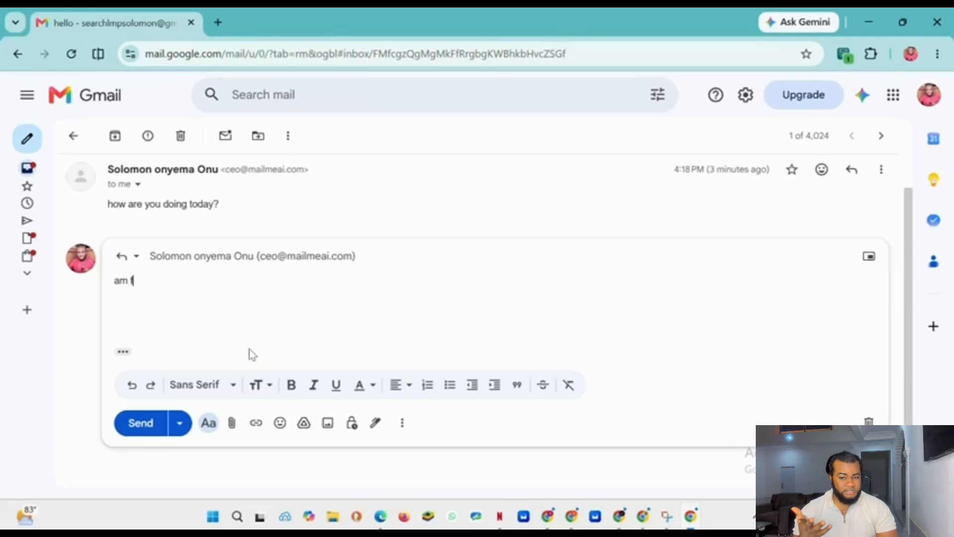
text(ine and you)
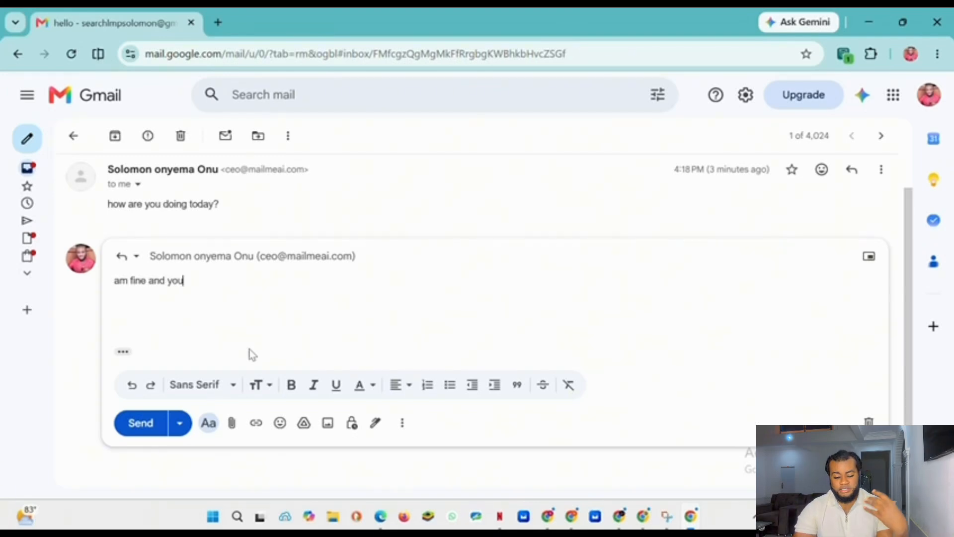
click(141, 432)
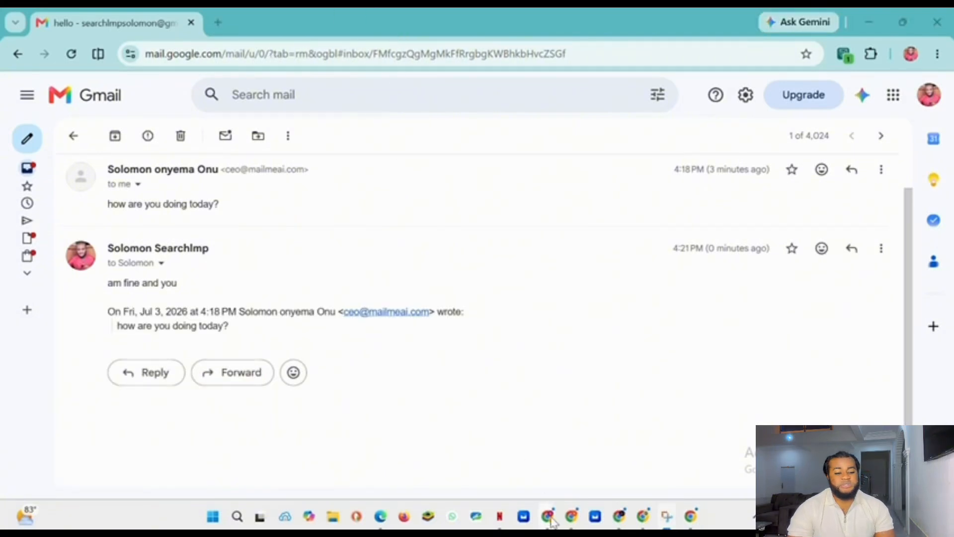
Step: Switch to the business account's window, open the hello reply and send the suggested reply I'm doing good and you?
mouse_move(547, 517)
click(582, 450)
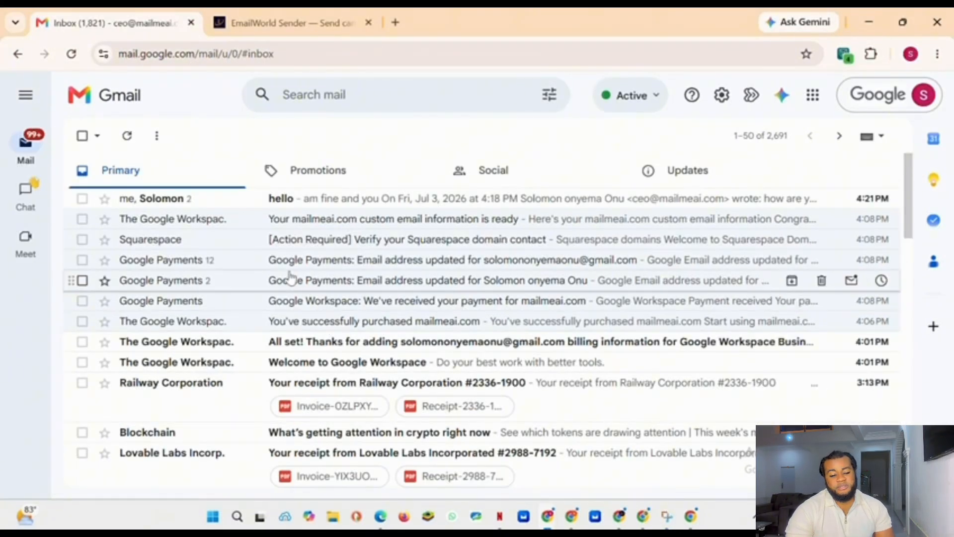
click(224, 198)
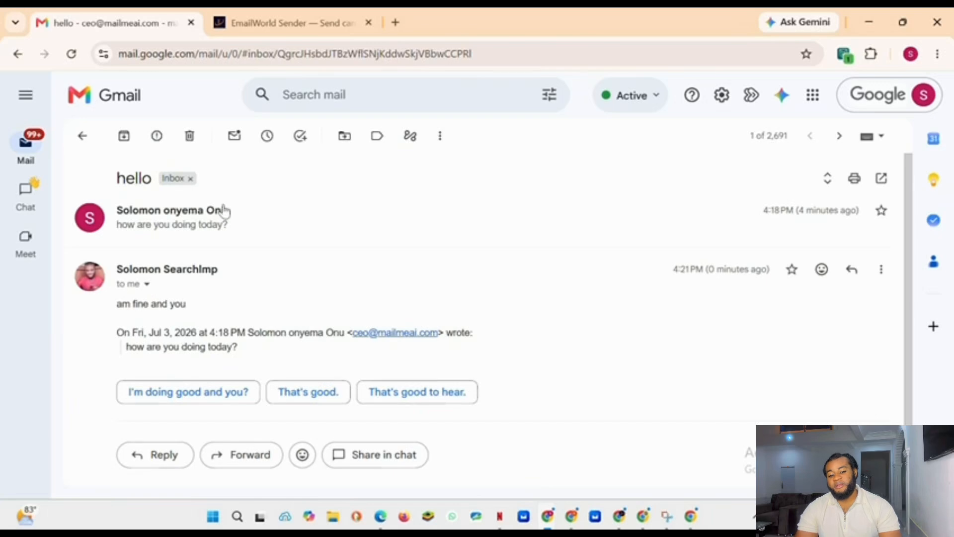
drag(204, 308, 103, 295)
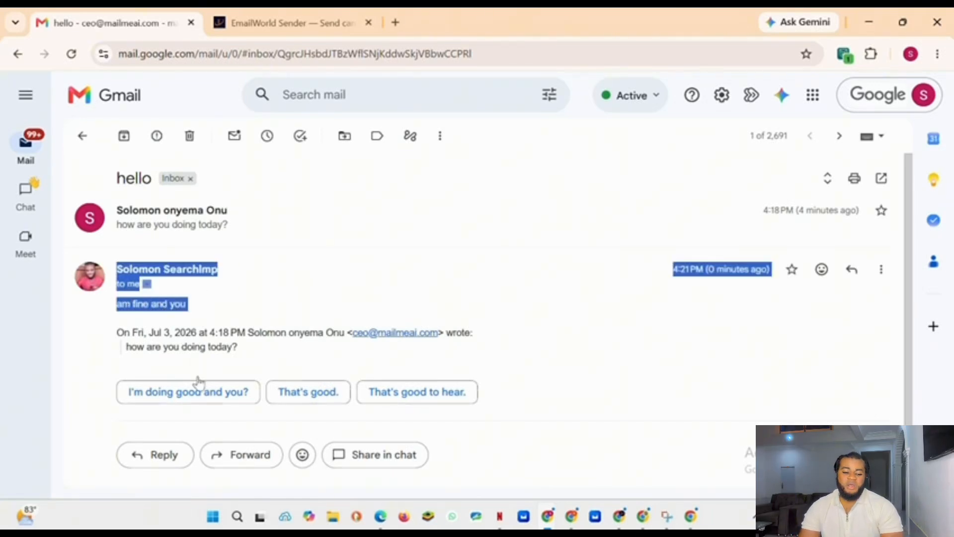
click(184, 397)
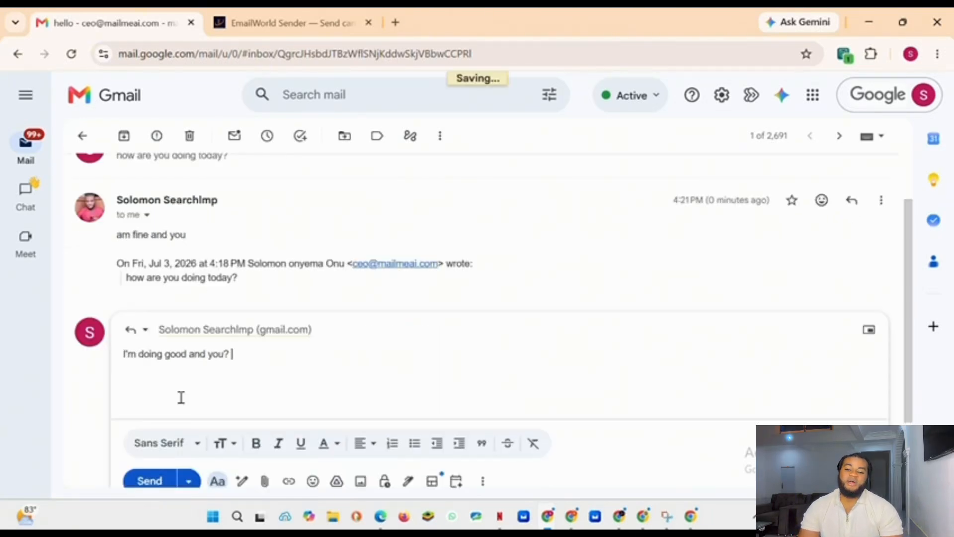
click(154, 481)
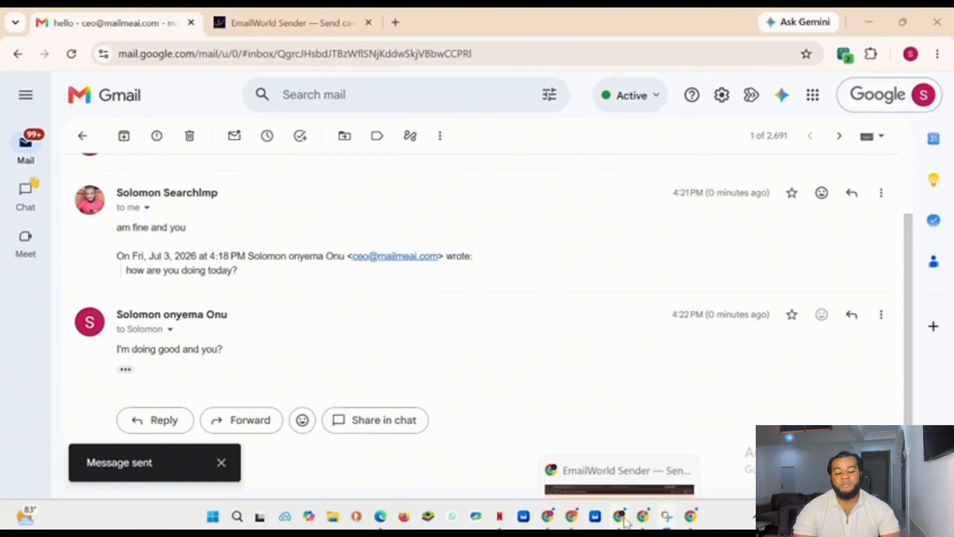
Step: Switch to the recipient's profile and open the hello thread to read the newest reply
click(692, 518)
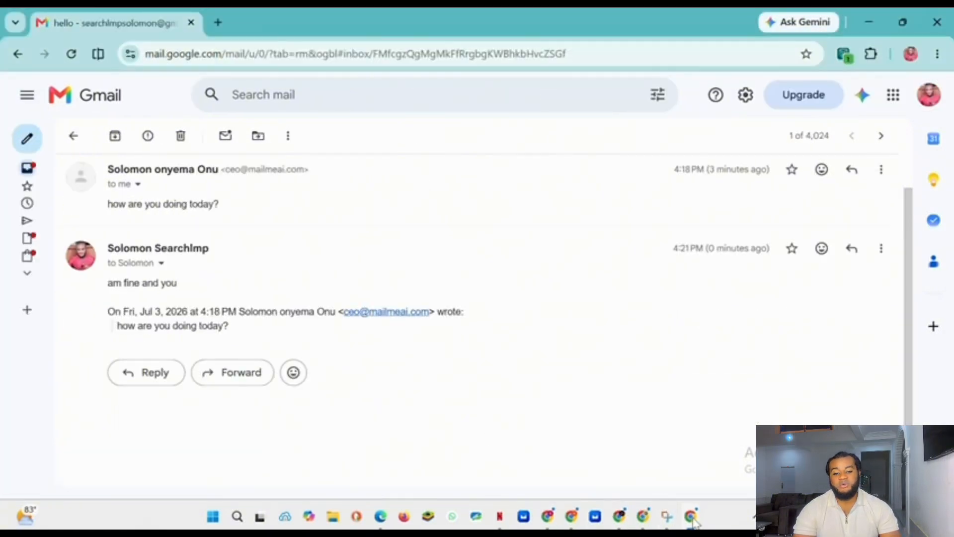
click(74, 137)
mouse_move(569, 520)
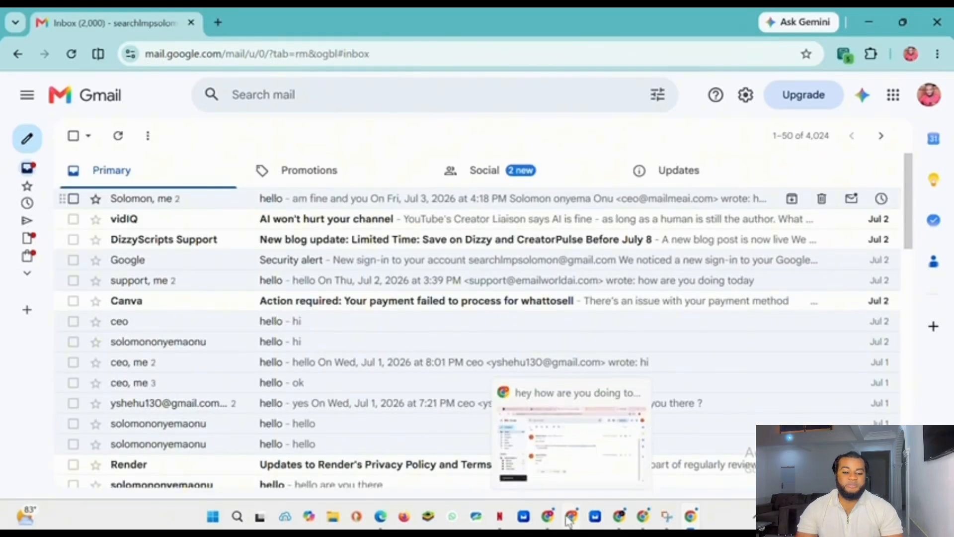
click(304, 204)
scroll(204, 317, down, 2)
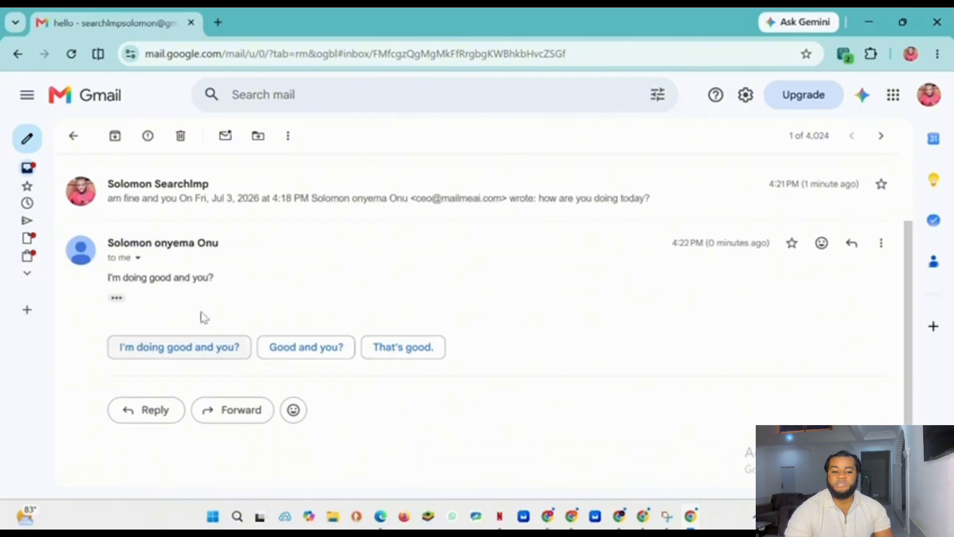
drag(222, 277, 69, 277)
click(350, 280)
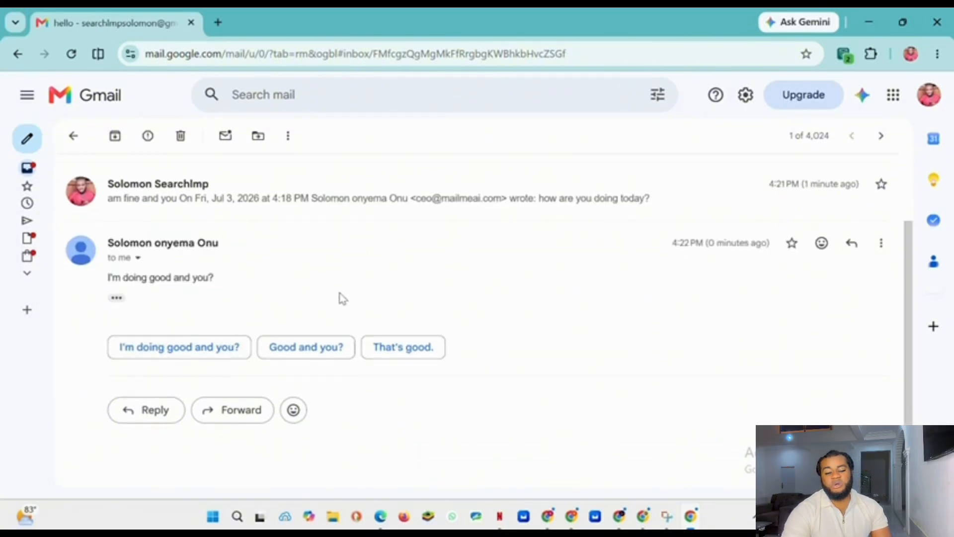
scroll(343, 249, up, 2)
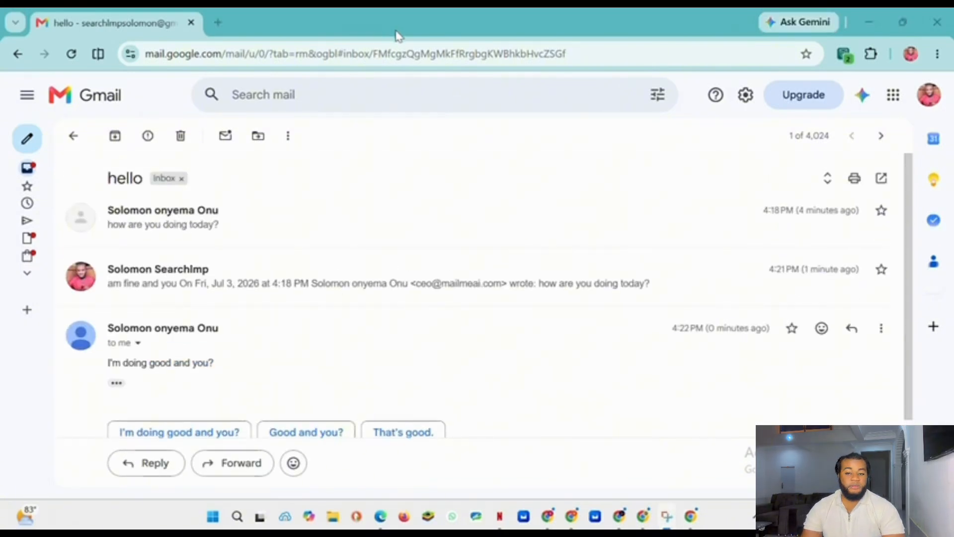
Step: Open the EmailWorld Sender tab's Gmail sender settings and start connecting another Gmail account
mouse_move(557, 521)
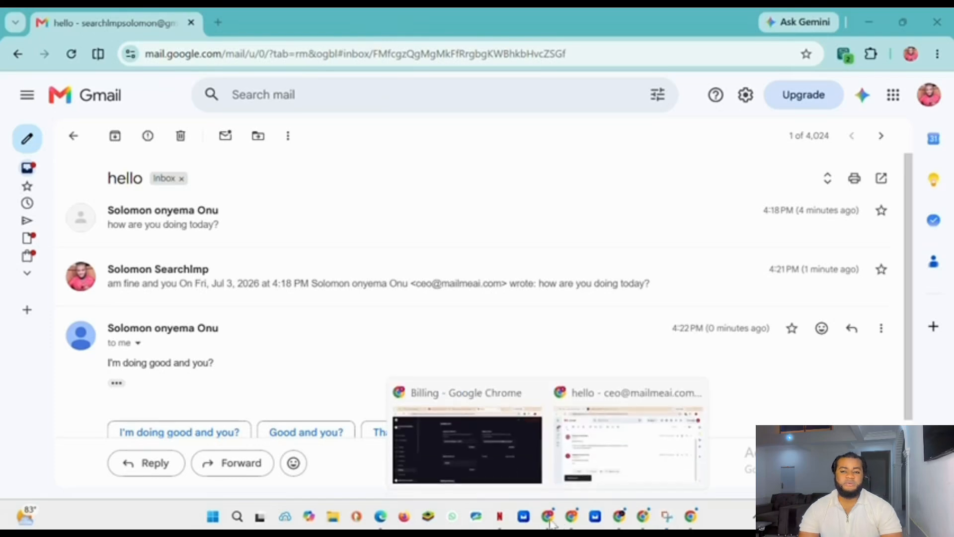
click(575, 454)
click(276, 25)
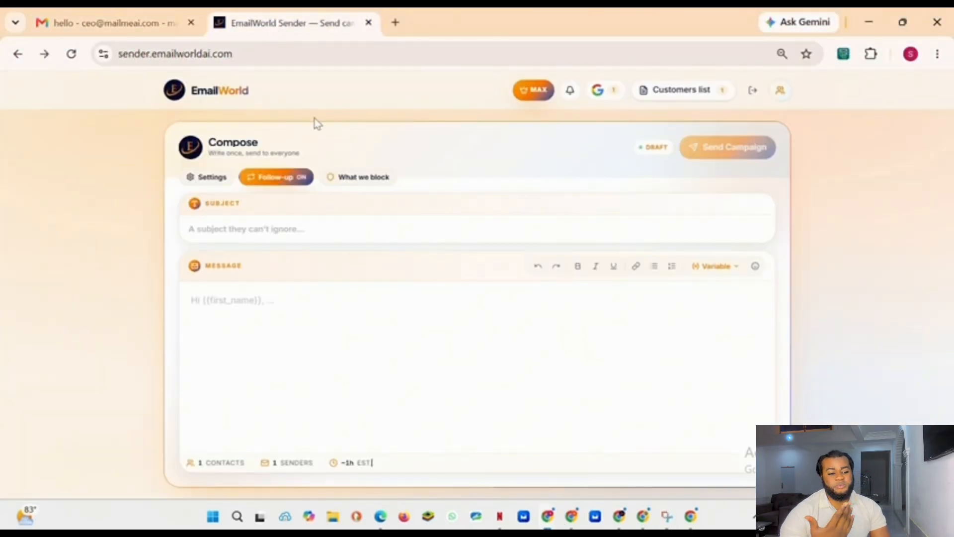
click(209, 181)
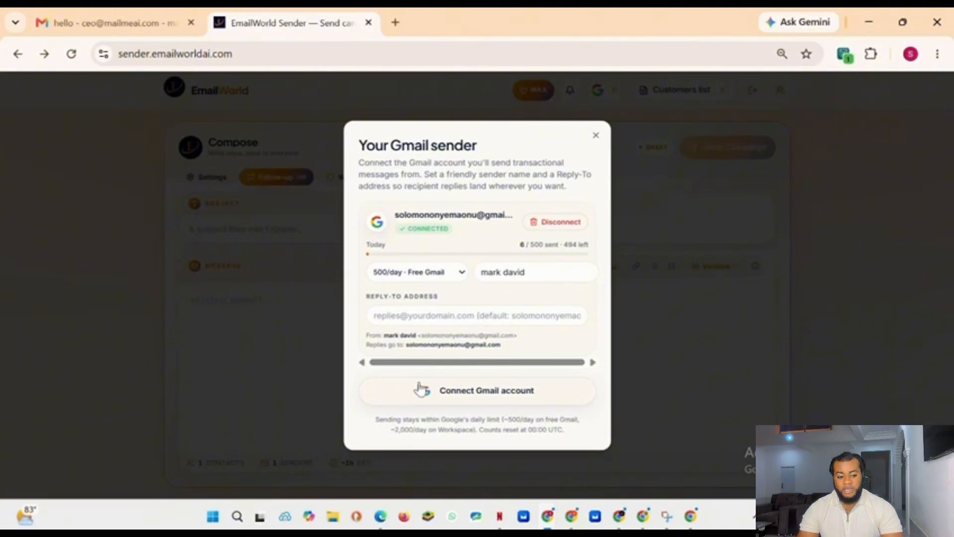
click(504, 392)
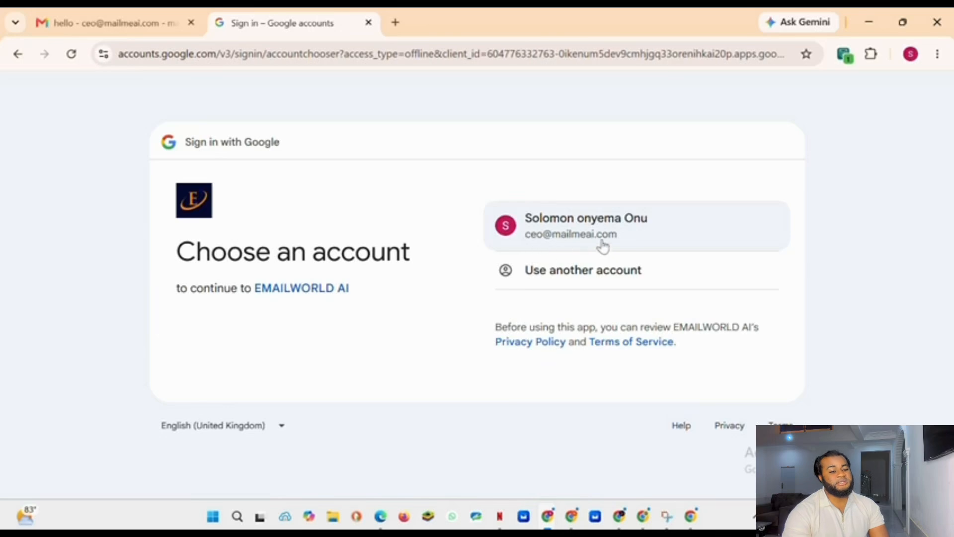
Step: Choose the business Workspace account and accept the important account changes notice
click(580, 235)
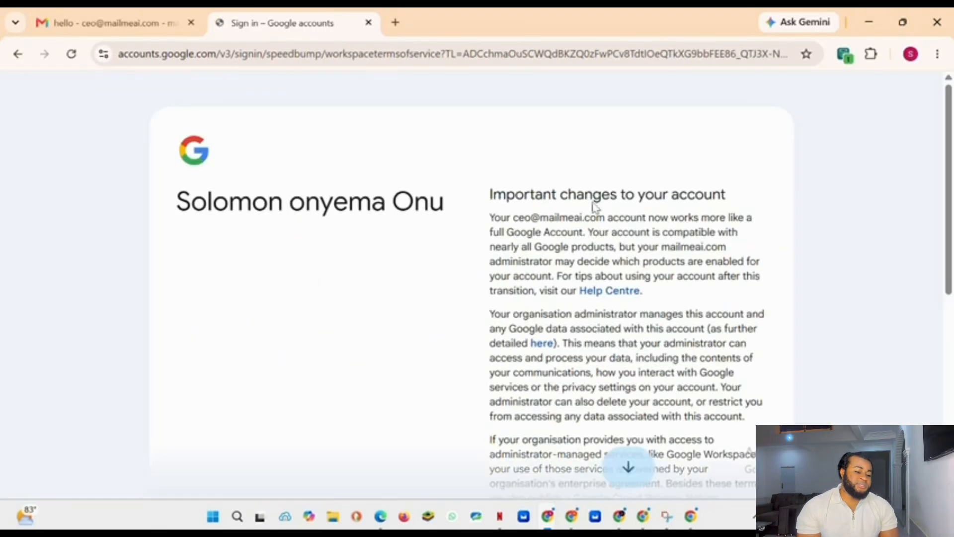
scroll(588, 186, down, 2)
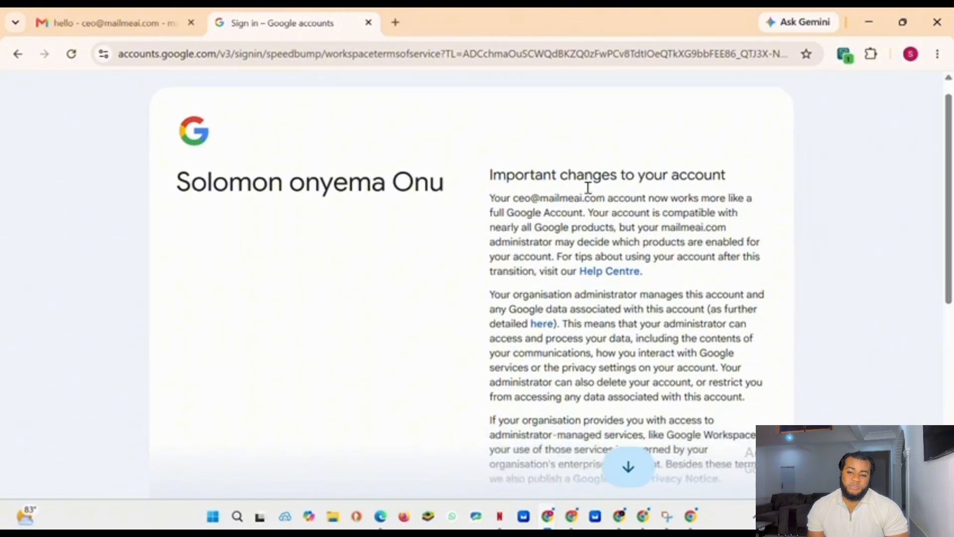
scroll(588, 187, down, 6)
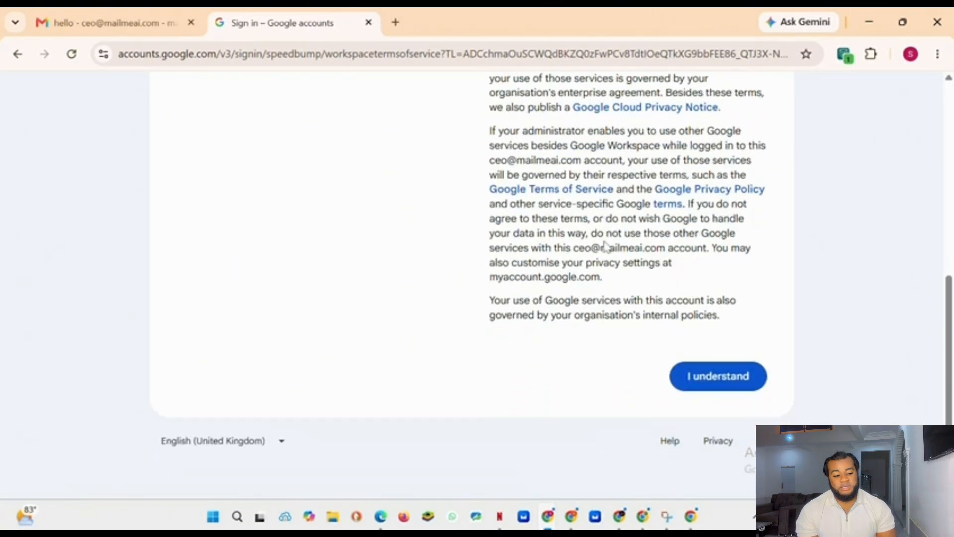
click(706, 394)
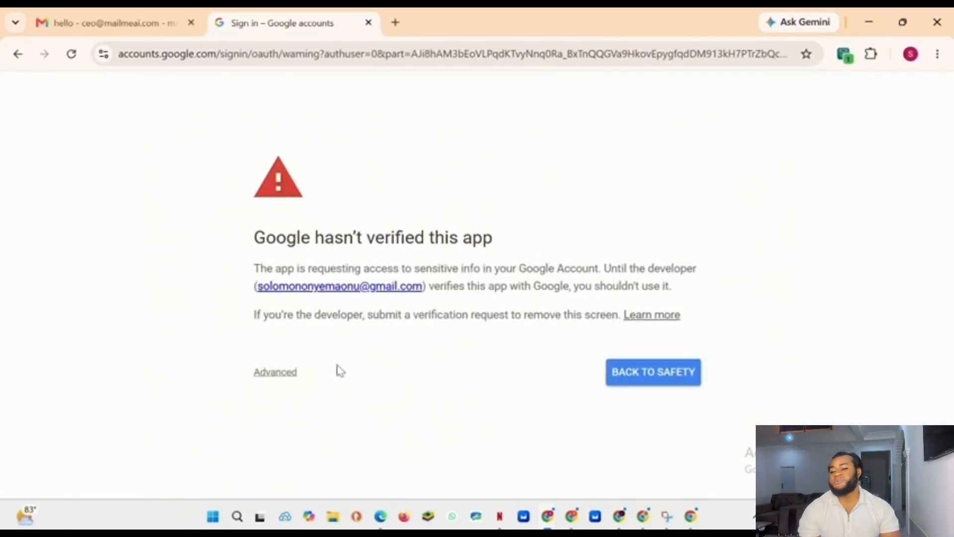
Step: Proceed past the unverified app warning to EMAILWORLD AI and continue signing in
click(278, 374)
scroll(297, 352, down, 1)
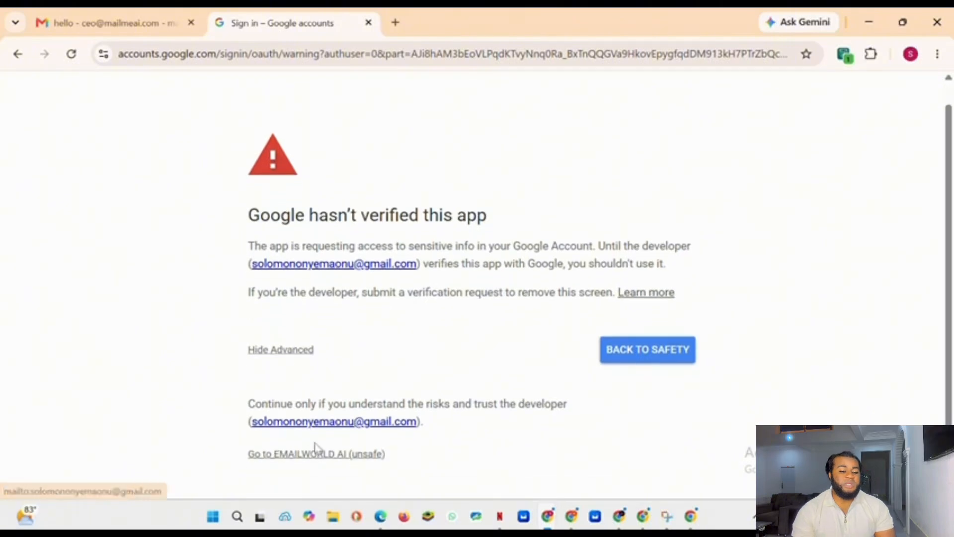
click(318, 455)
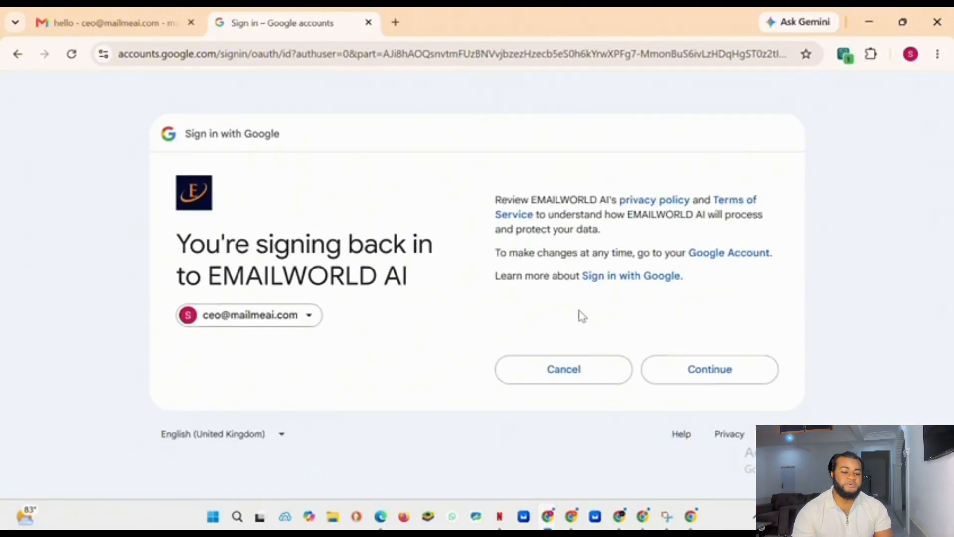
click(709, 370)
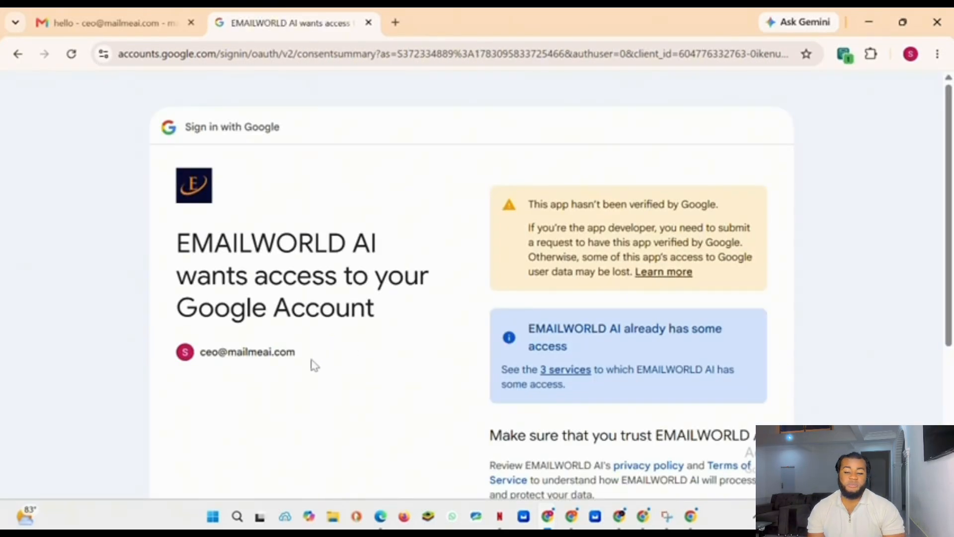
Step: Review the access request for the business account and grant it by continuing
drag(306, 354, 204, 353)
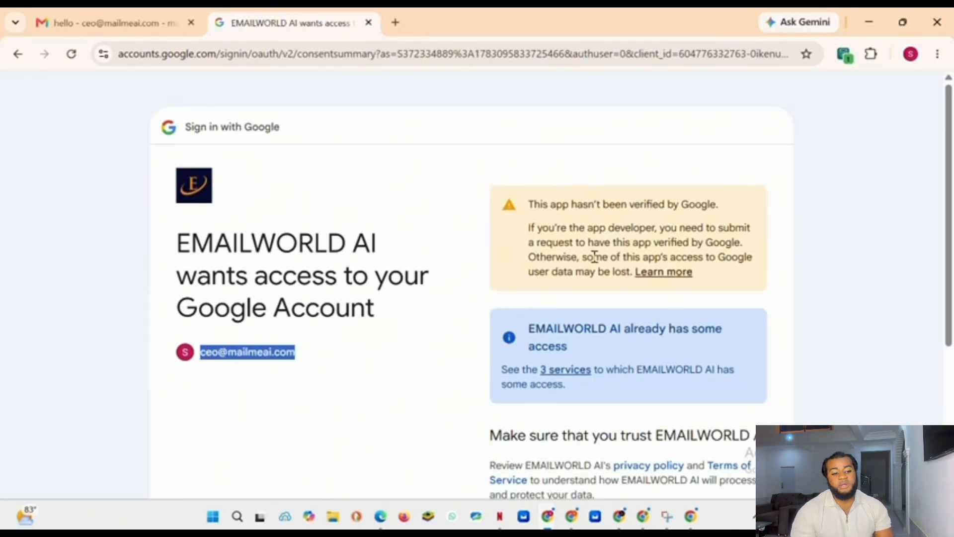
scroll(621, 271, down, 3)
scroll(681, 283, down, 2)
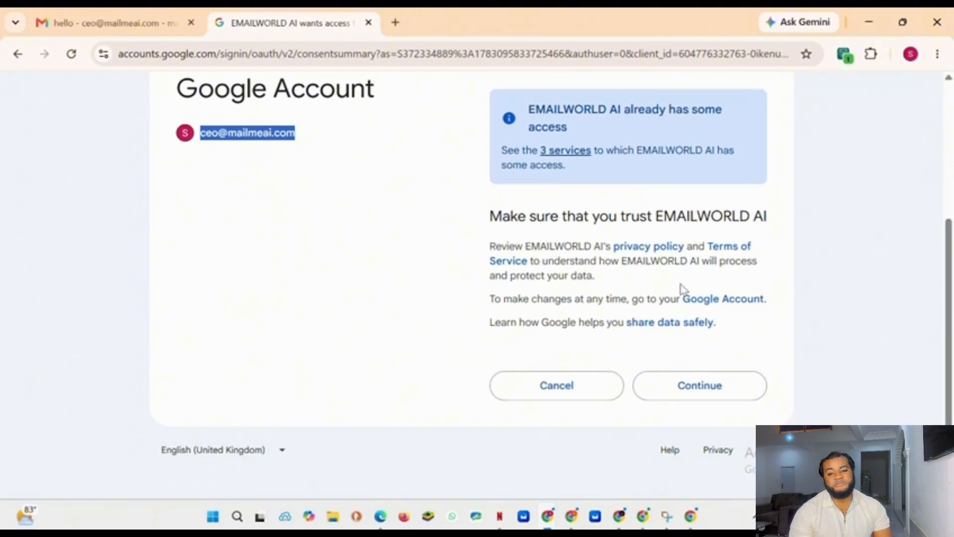
scroll(681, 289, up, 1)
scroll(681, 289, down, 1)
click(710, 379)
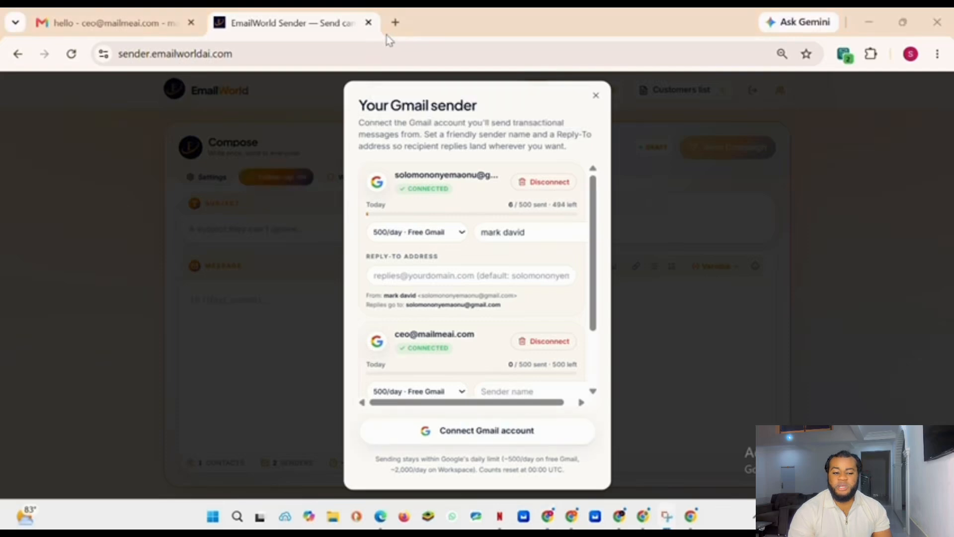
Step: Set the business account's daily sending cap to 2000/day · Workspace
scroll(511, 232, down, 2)
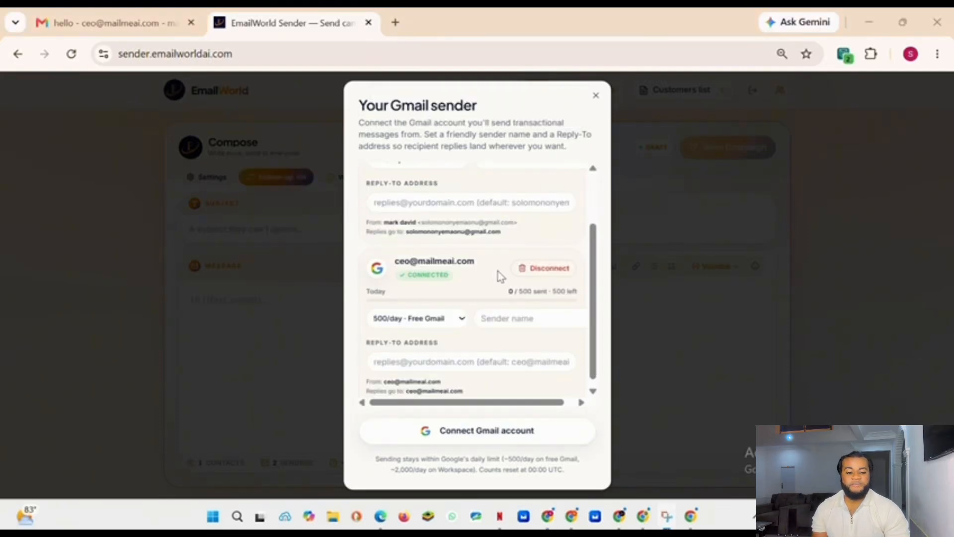
drag(482, 269, 398, 271)
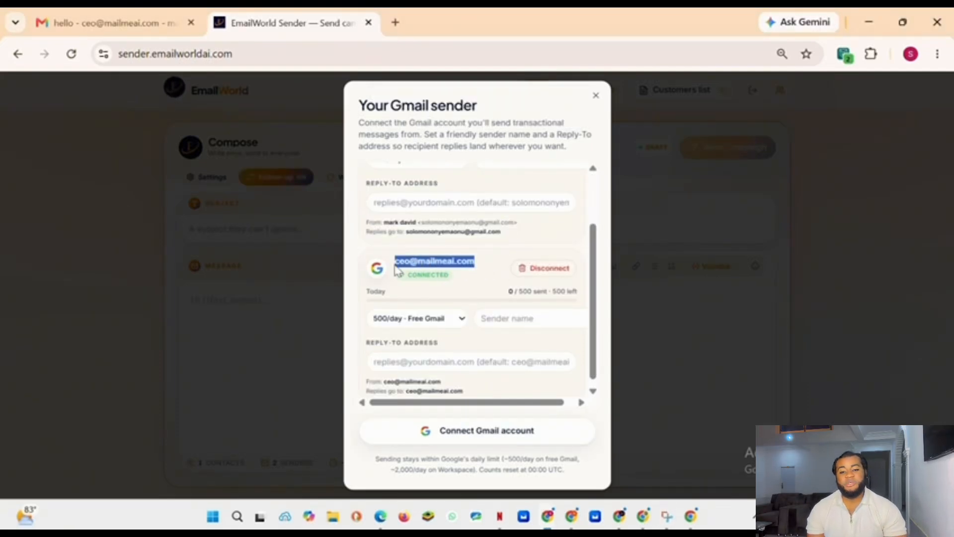
click(431, 322)
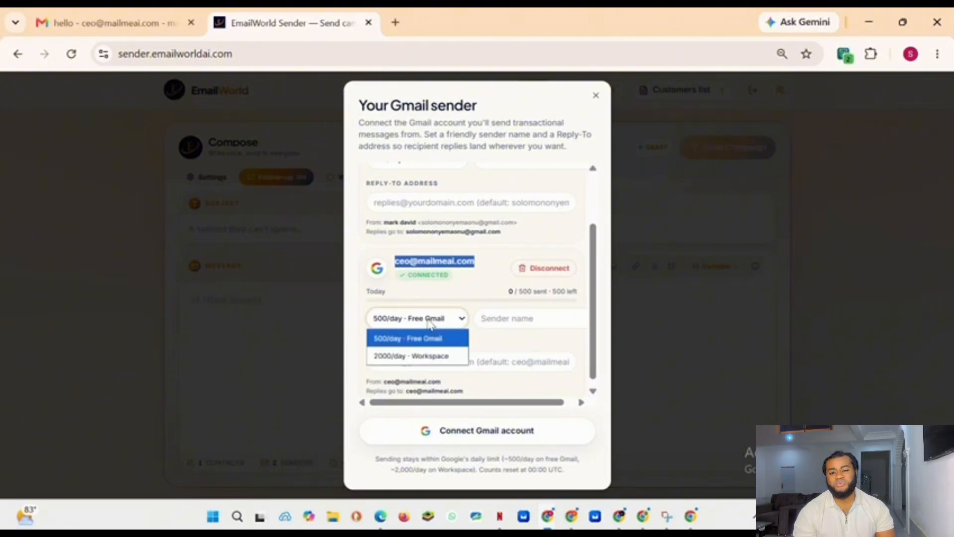
click(413, 356)
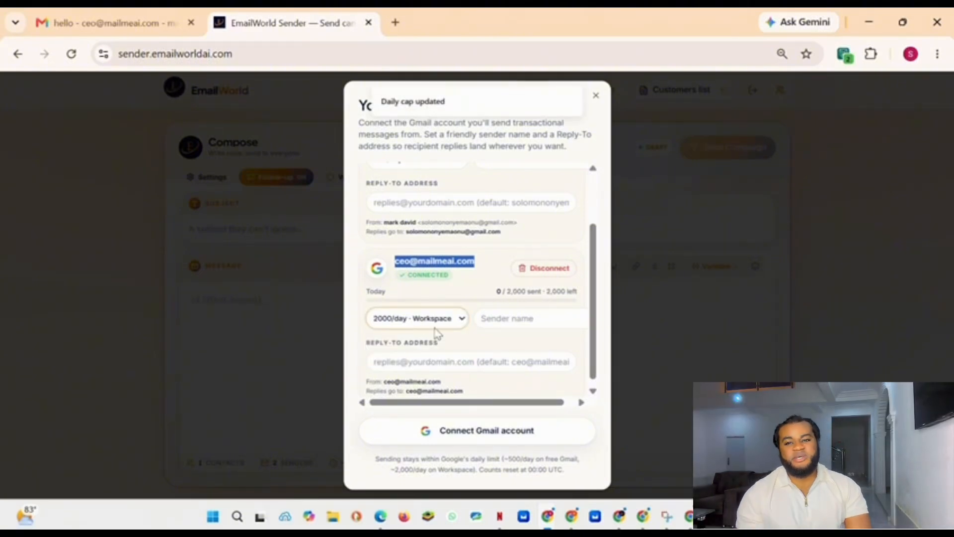
Step: Review both connected sender accounts and set the business account's sender name to the CEO's display name
scroll(482, 277, up, 2)
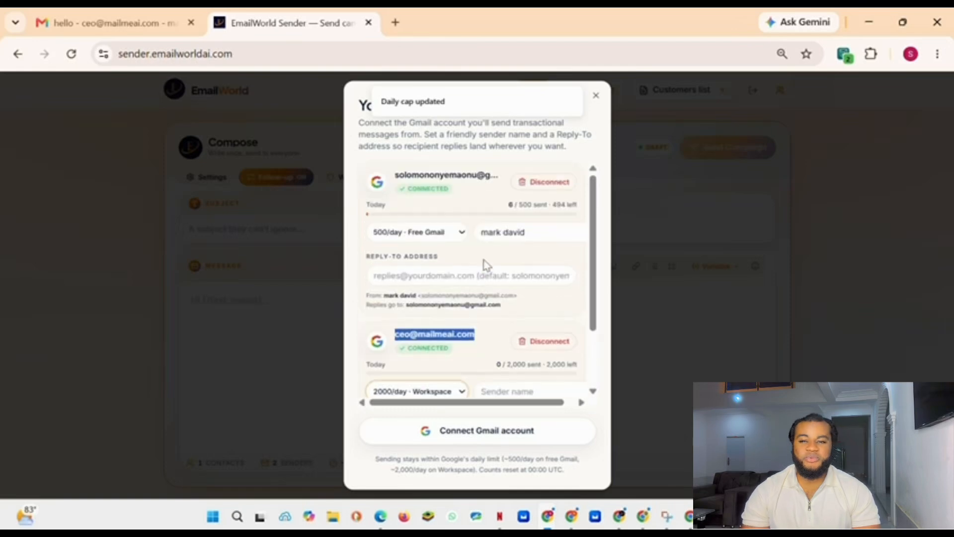
triple_click(460, 173)
click(471, 214)
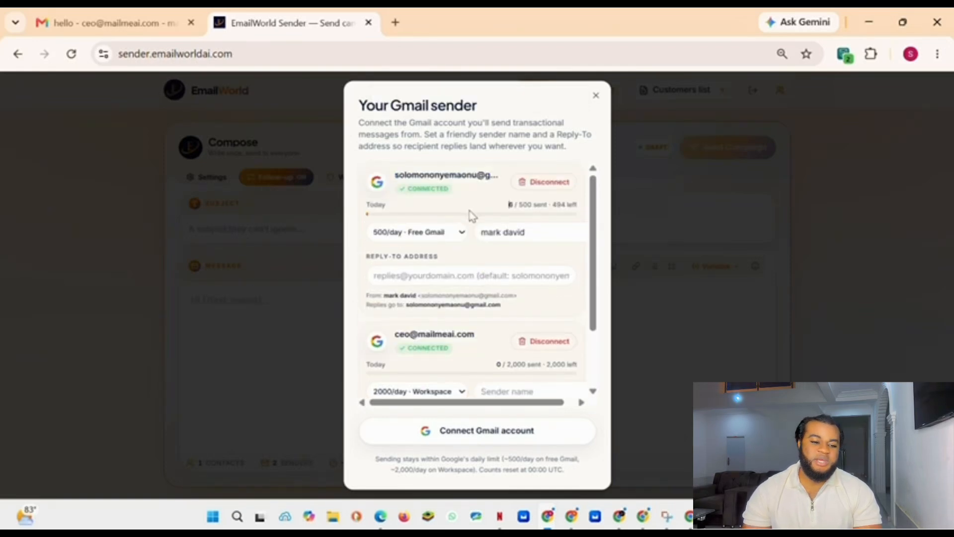
scroll(471, 222, down, 2)
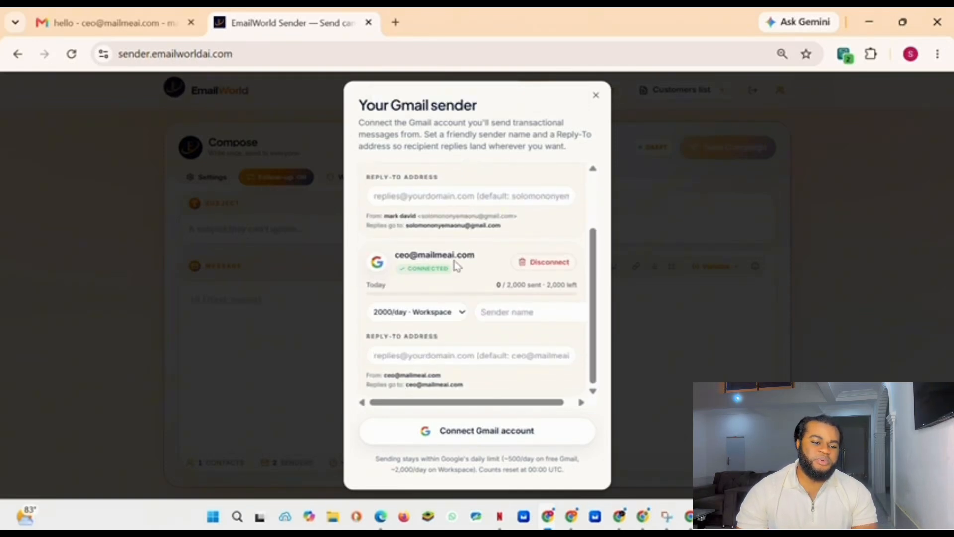
triple_click(455, 256)
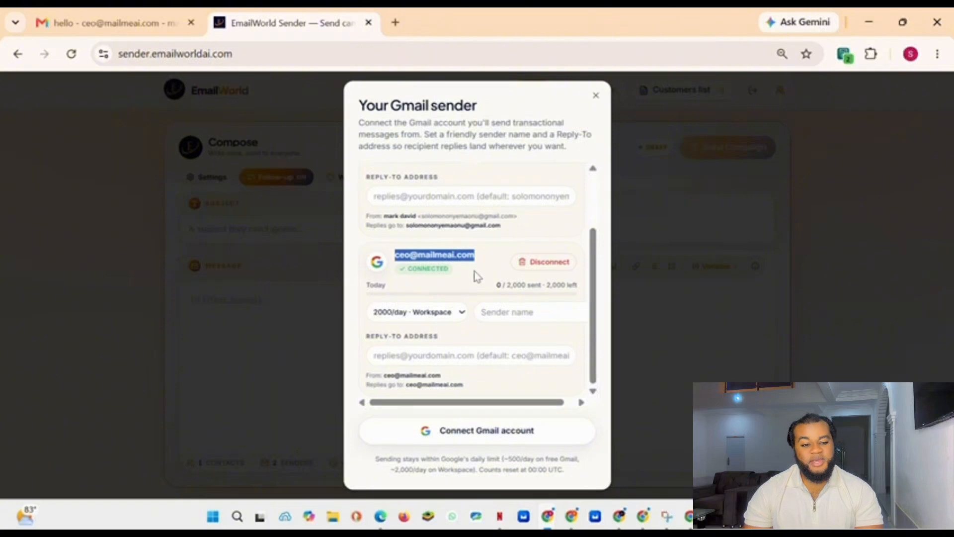
click(504, 316)
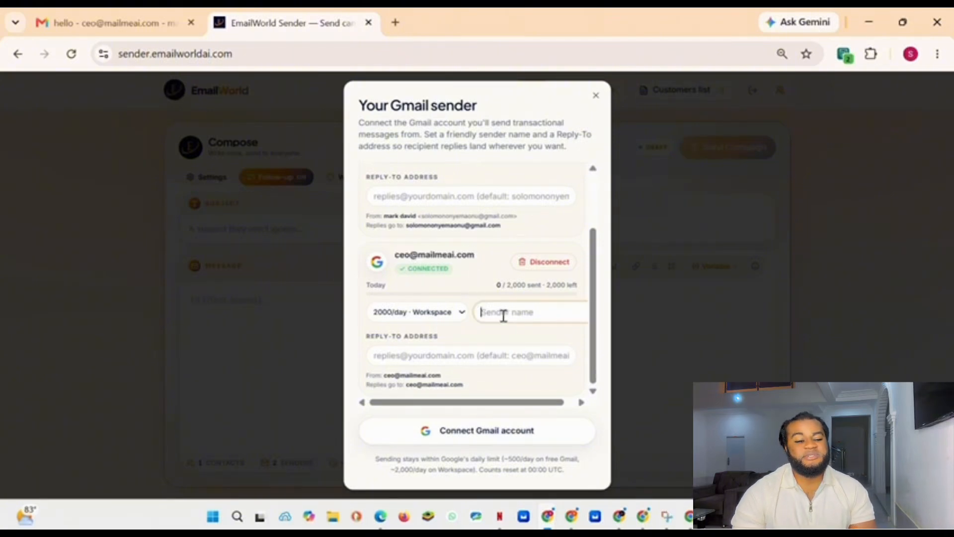
text(ceo)
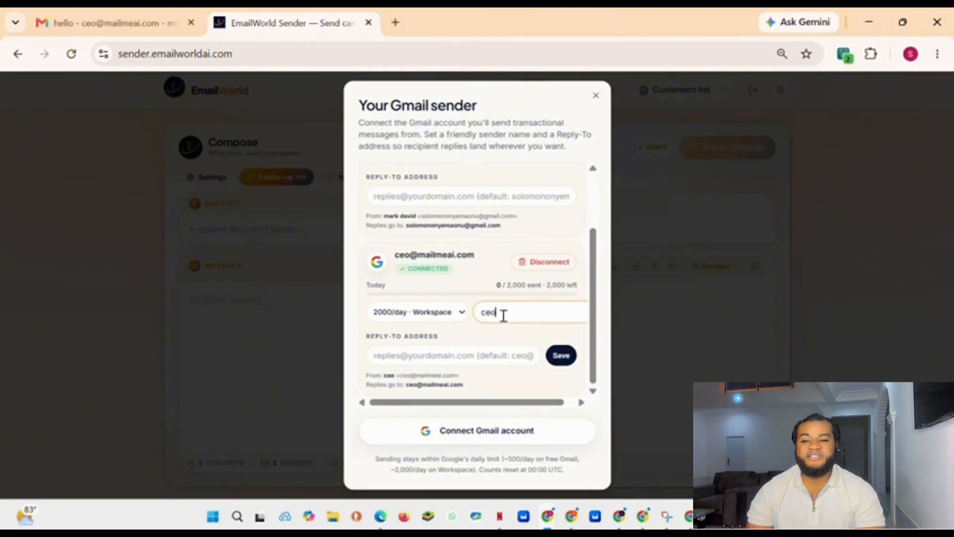
text( solomon)
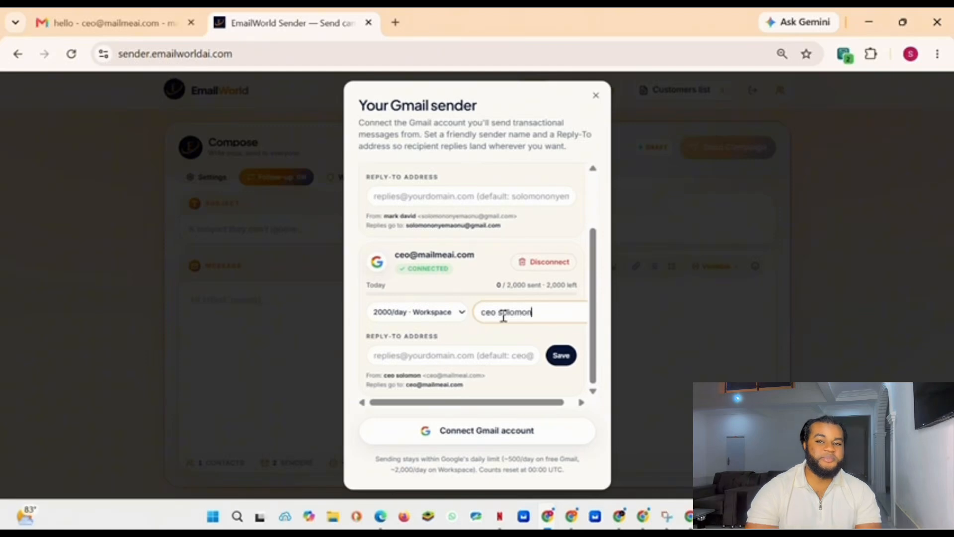
click(503, 358)
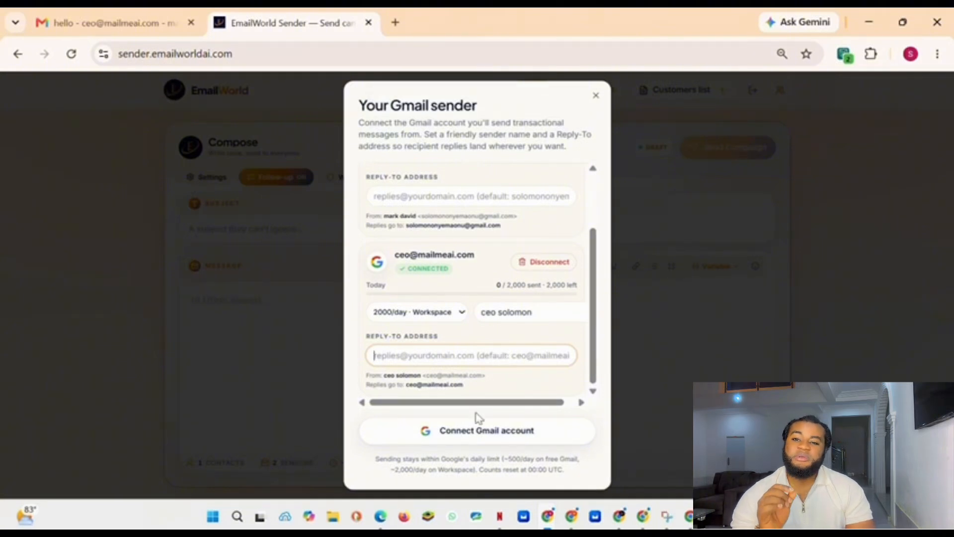
Step: Disconnect the personal free Gmail sender account from the sender list
click(491, 337)
scroll(516, 199, up, 2)
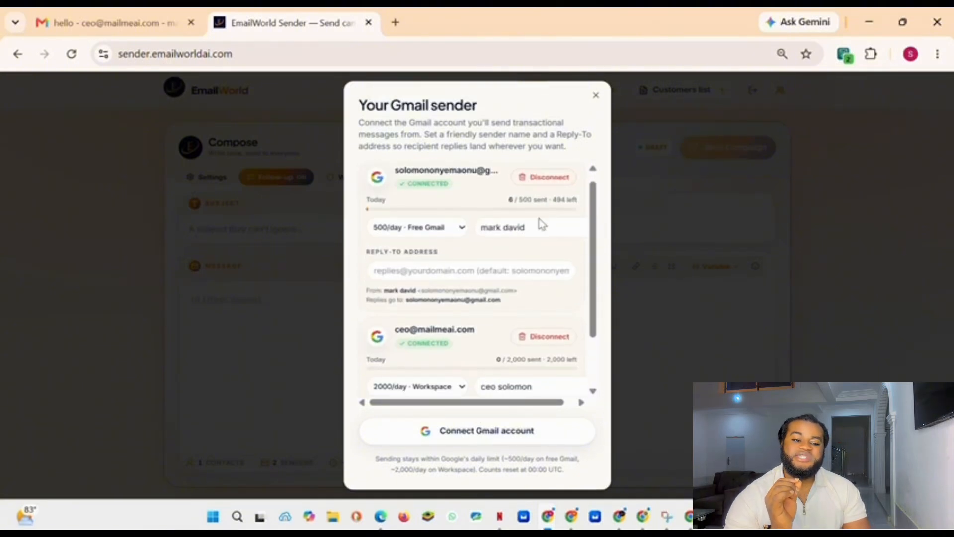
scroll(540, 219, down, 2)
drag(464, 383, 405, 360)
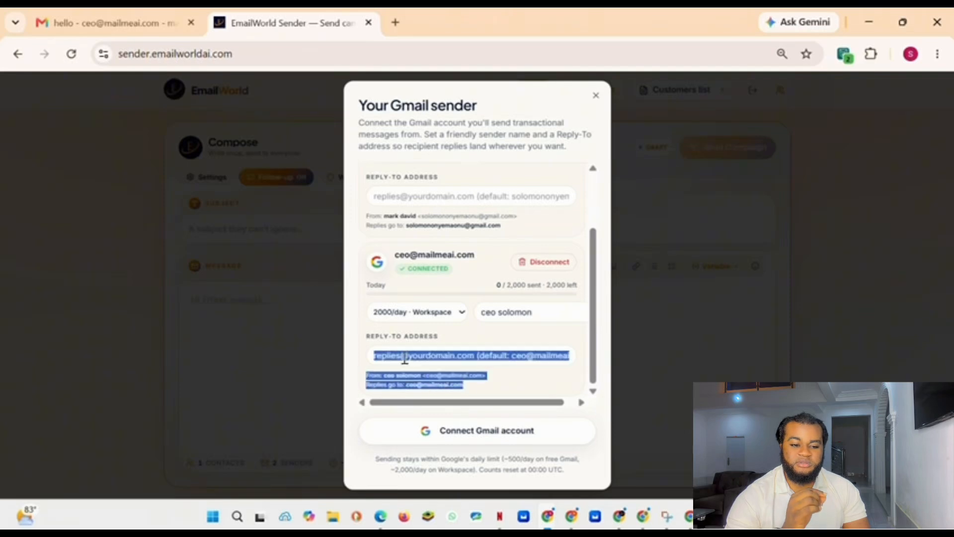
scroll(448, 298, up, 2)
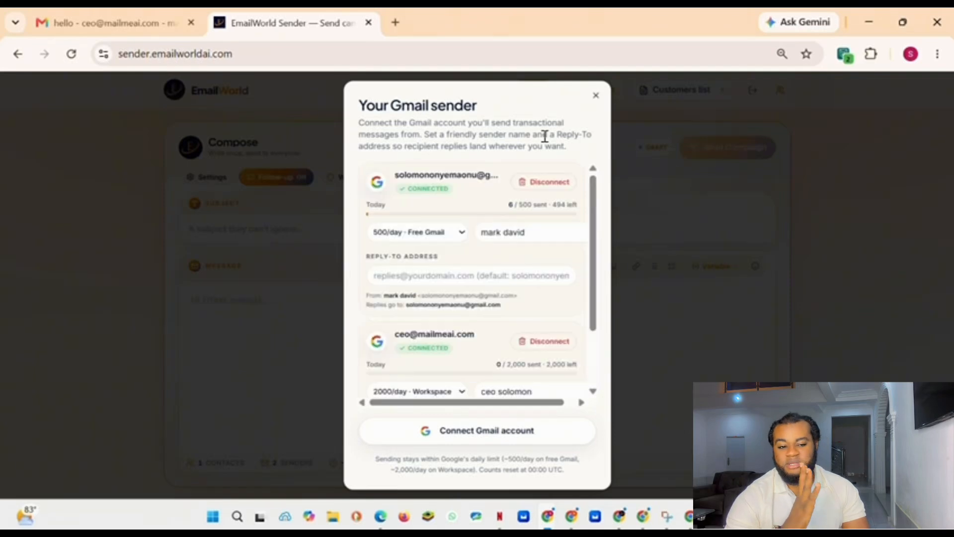
click(539, 185)
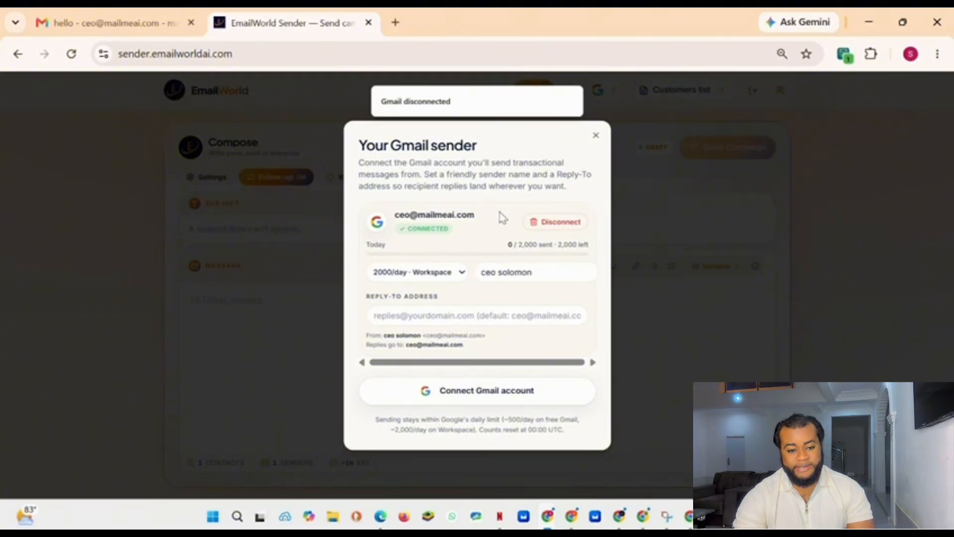
Step: Close the sender dialog and send a campaign with subject hello and message are you there ??
click(714, 201)
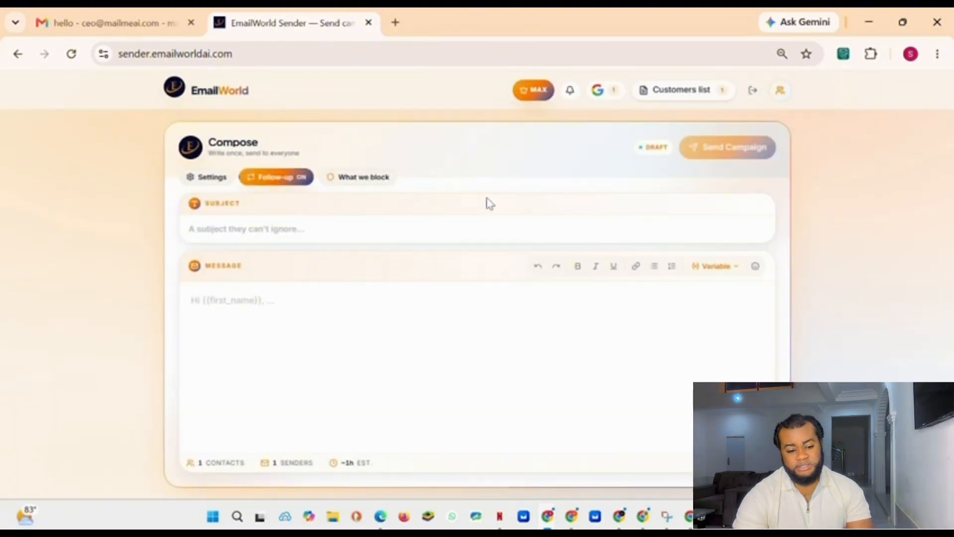
click(248, 235)
text(hello)
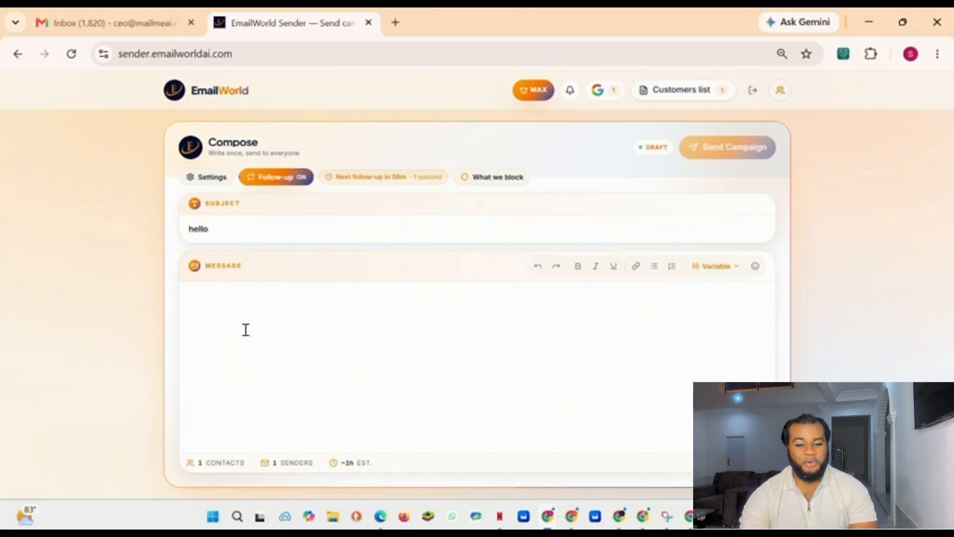
text(ar)
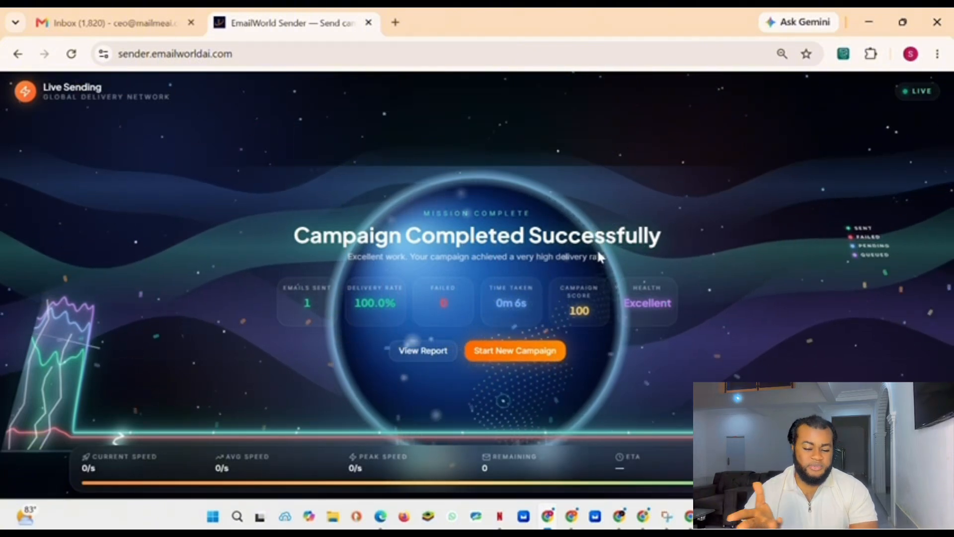
Step: Switch to the recipient's Gmail inbox and open the new hello message to check its sender name
click(687, 519)
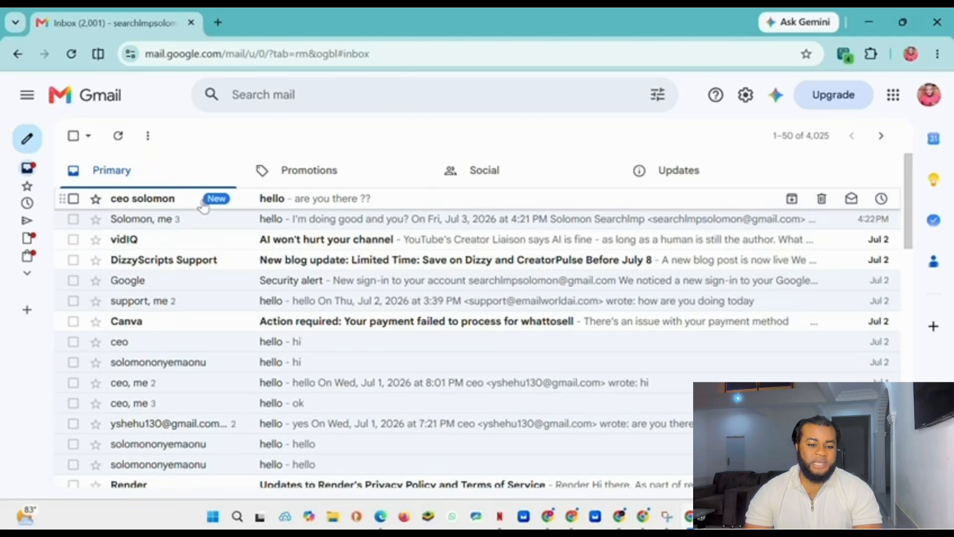
click(313, 204)
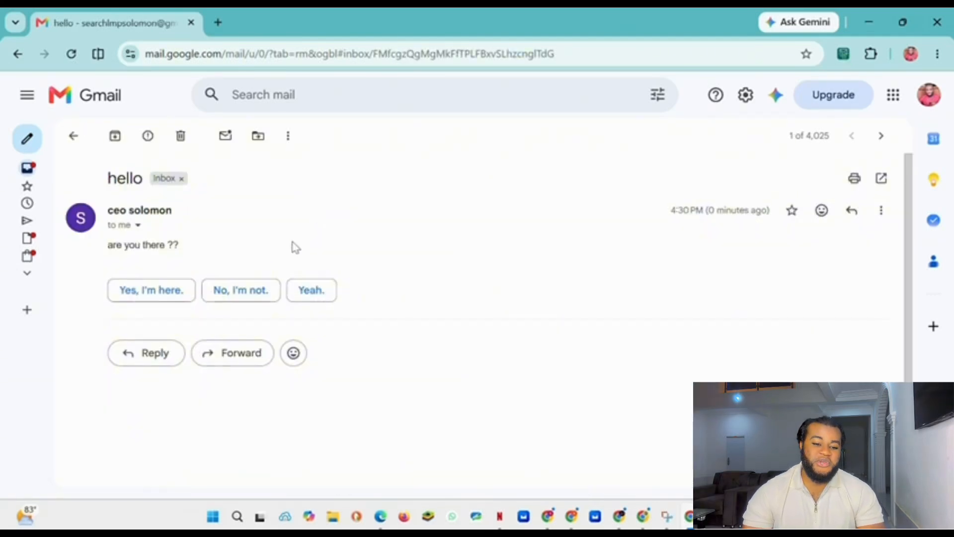
drag(175, 216, 98, 209)
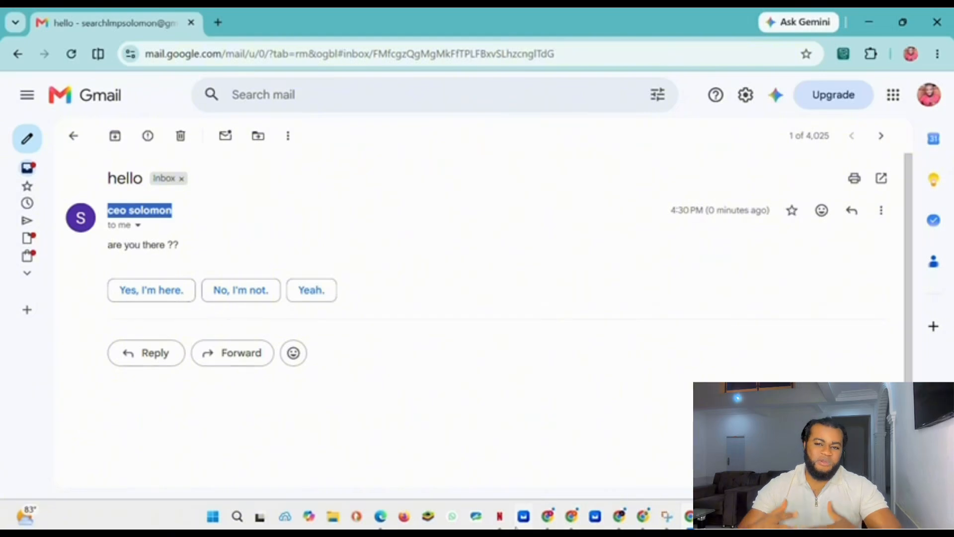
Step: Return to EmailWorld Sender, start a new campaign and open the Gmail sender settings
click(547, 517)
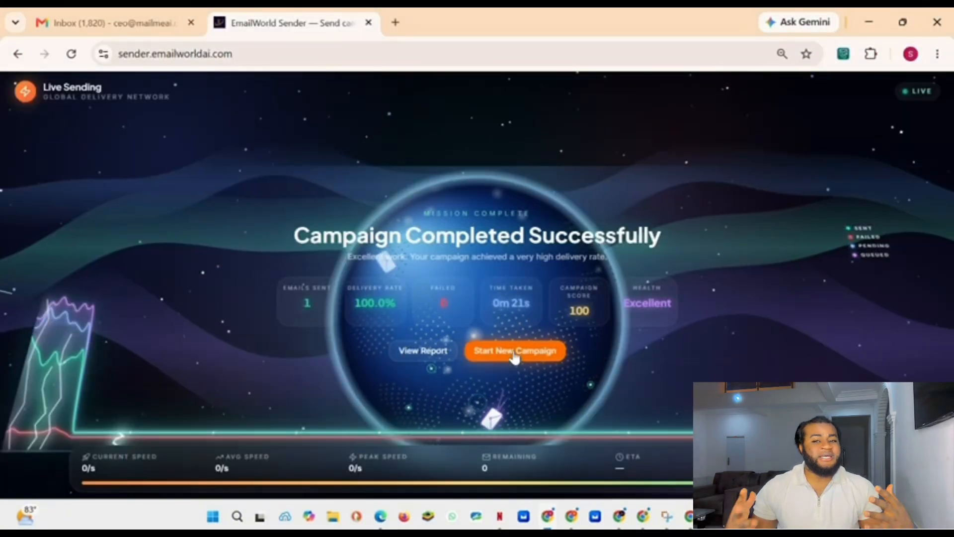
click(514, 351)
click(196, 175)
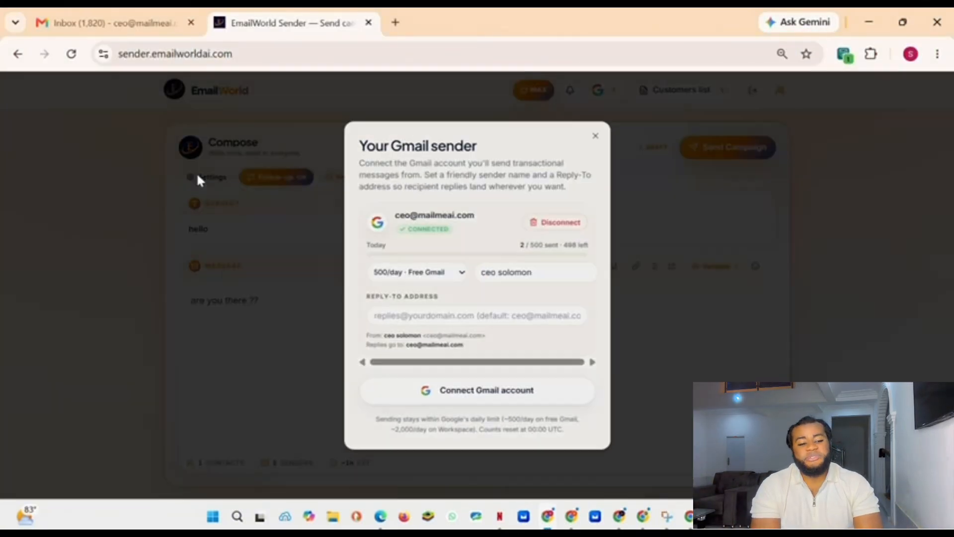
Step: Review the business sender's name and reply-to address fields
click(554, 272)
drag(554, 272, 482, 269)
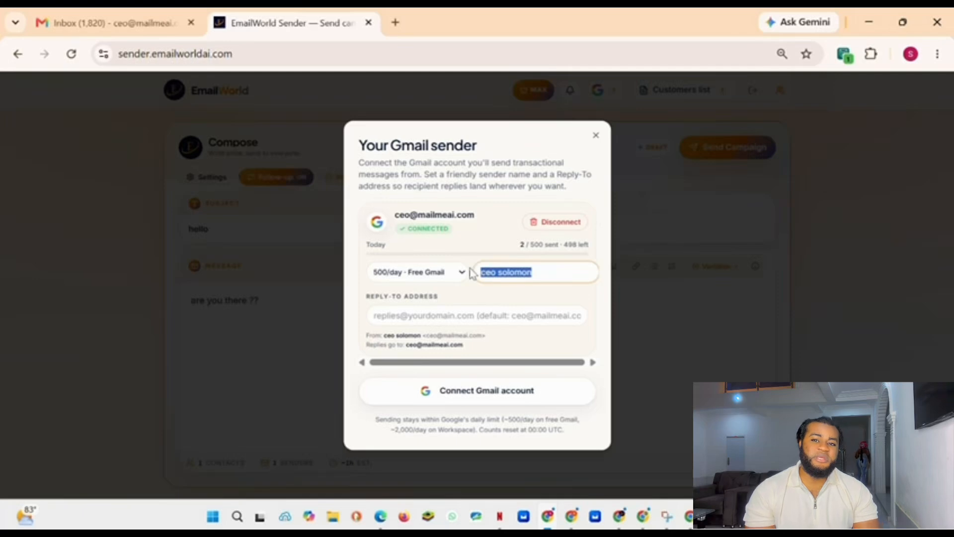
click(438, 317)
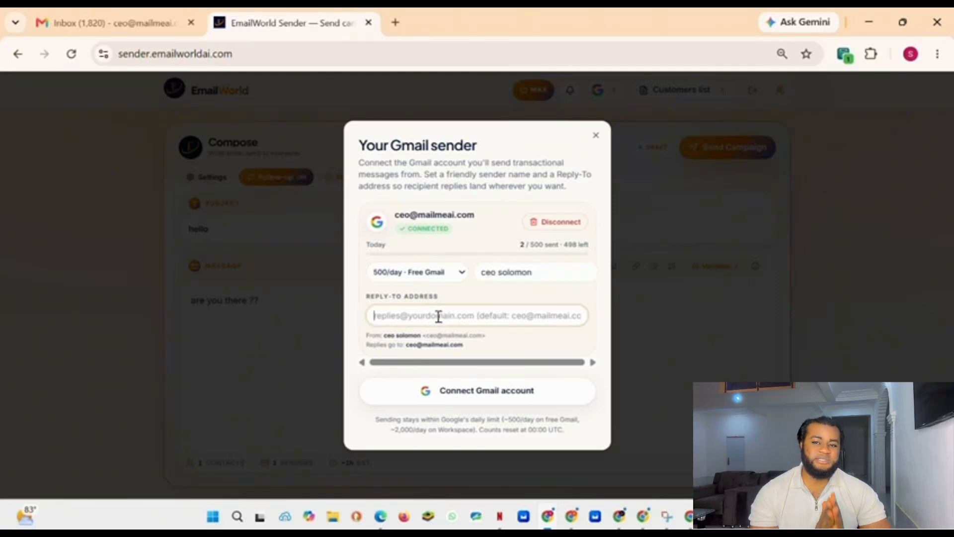
triple_click(402, 297)
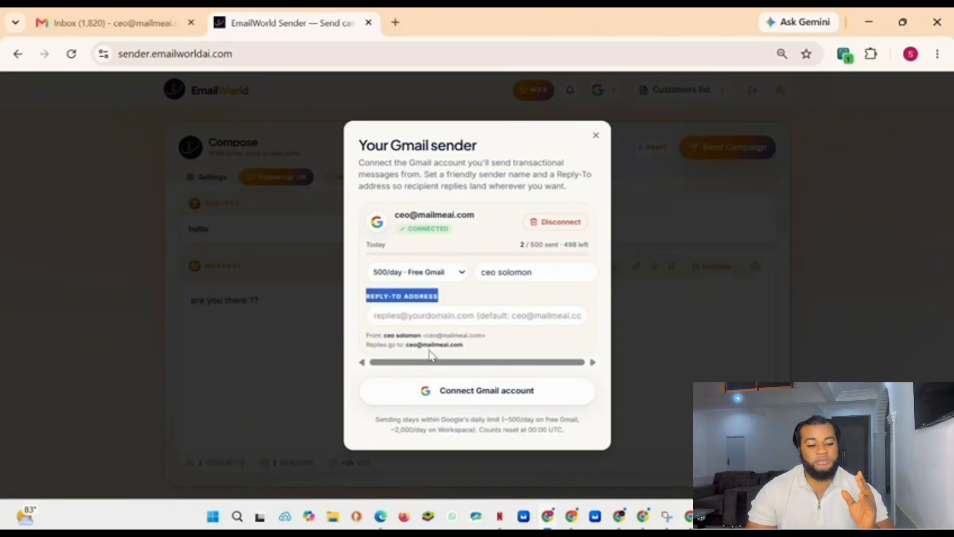
drag(464, 348, 369, 331)
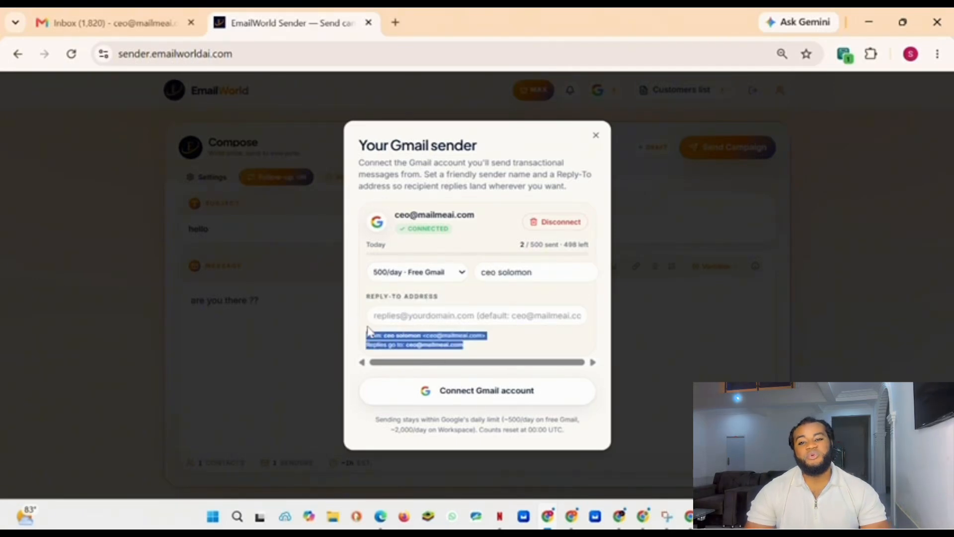
click(488, 321)
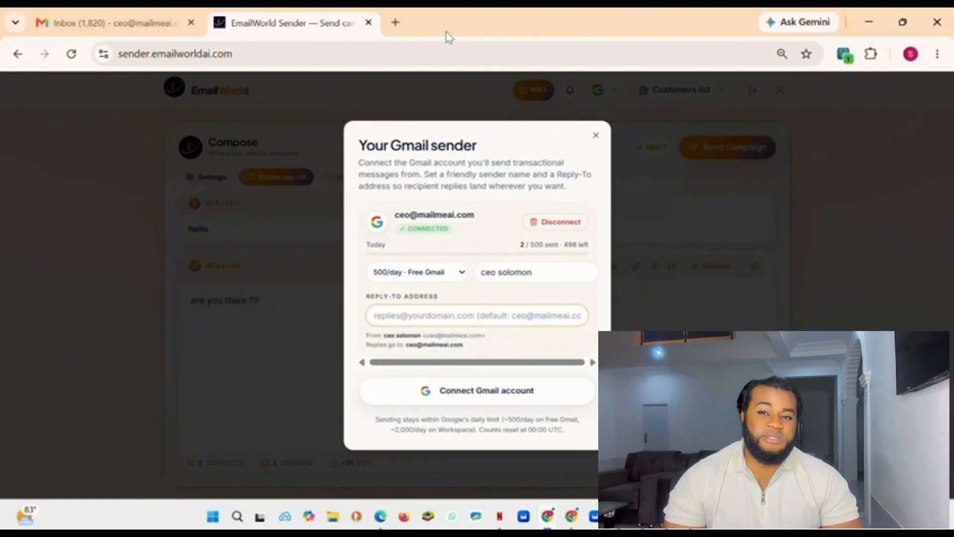